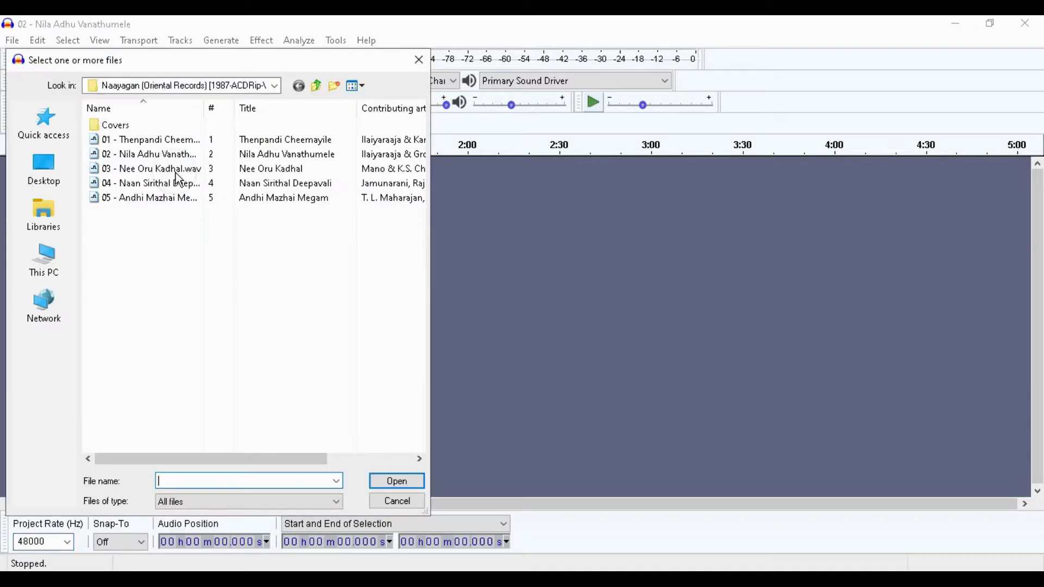
- Import the audio file 02 - Nila Adhu Vanathumele twice so it occupies two separate stereo tracks
click(174, 154)
click(395, 481)
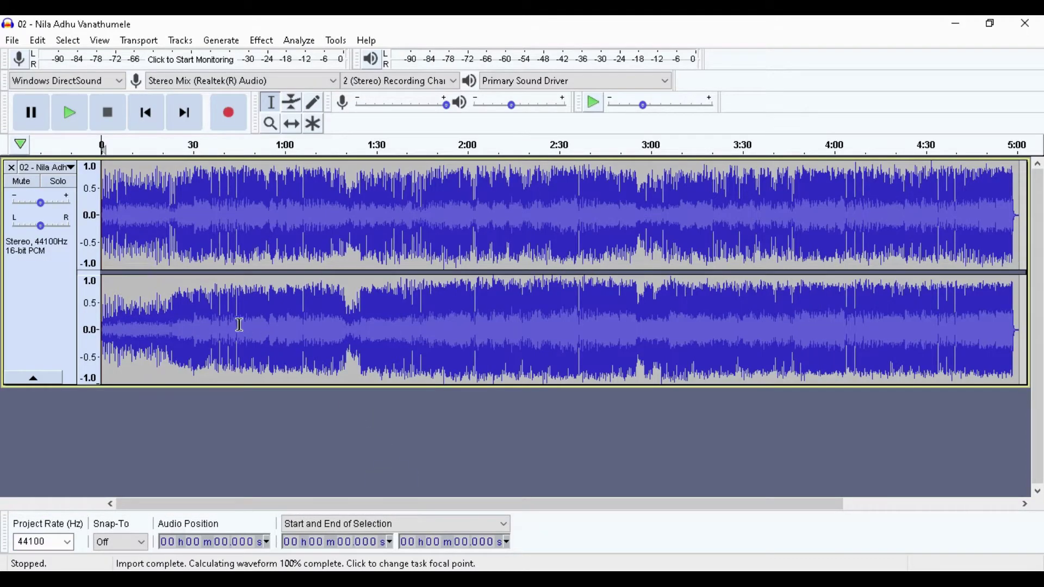
click(12, 41)
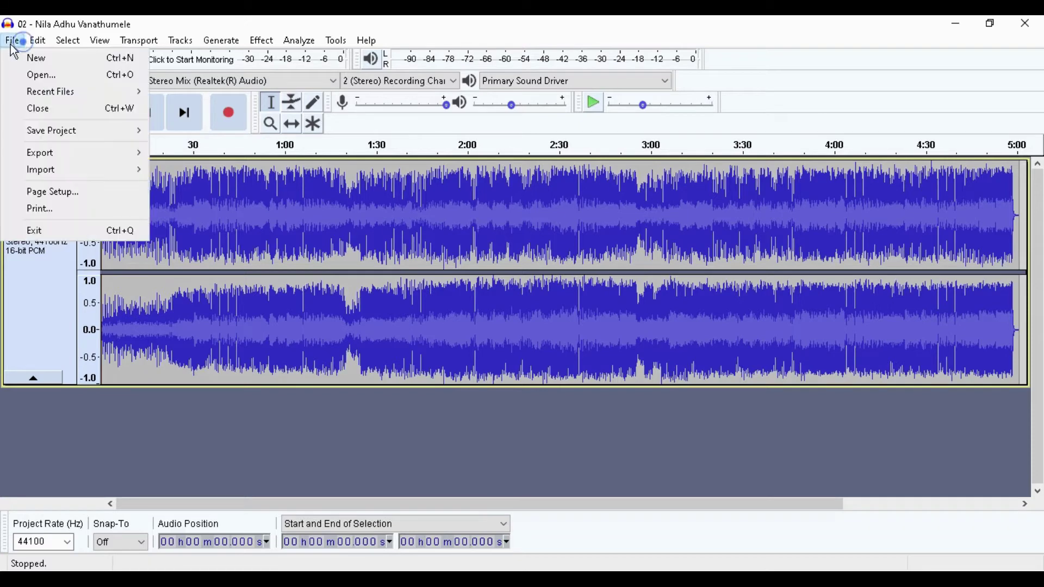
mouse_move(71, 158)
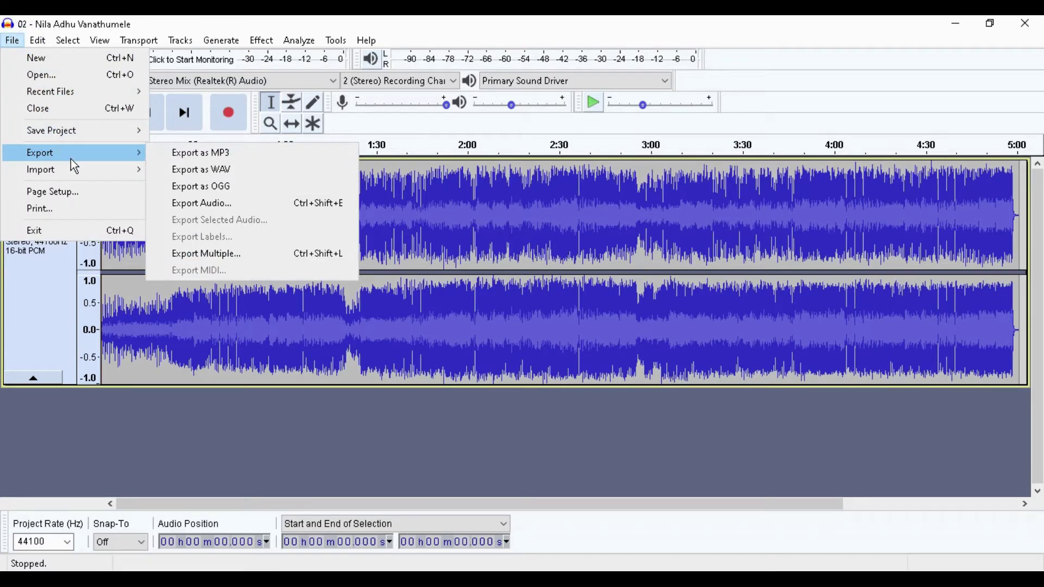
mouse_move(109, 170)
click(170, 170)
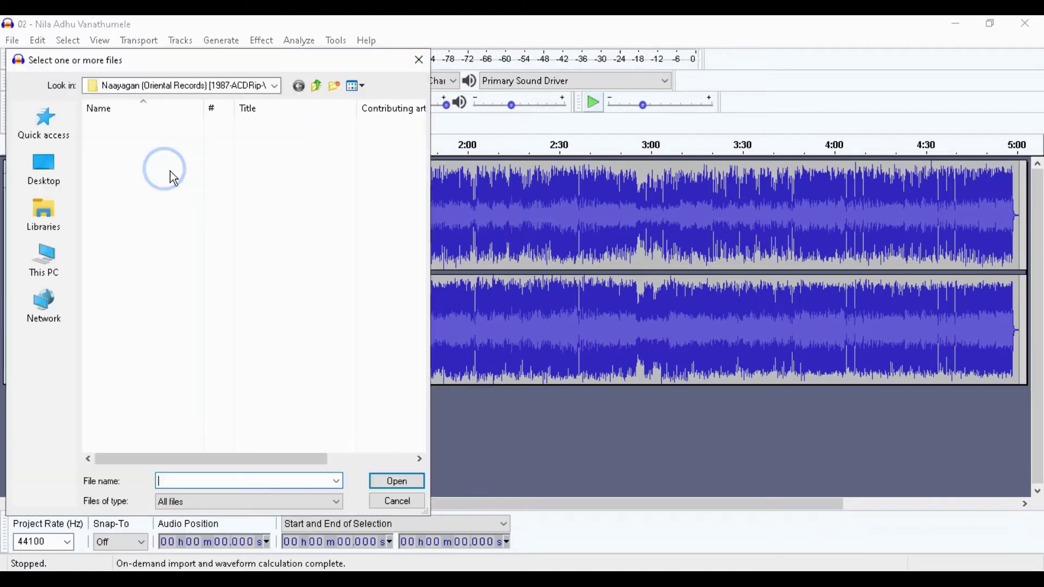
click(186, 154)
click(409, 481)
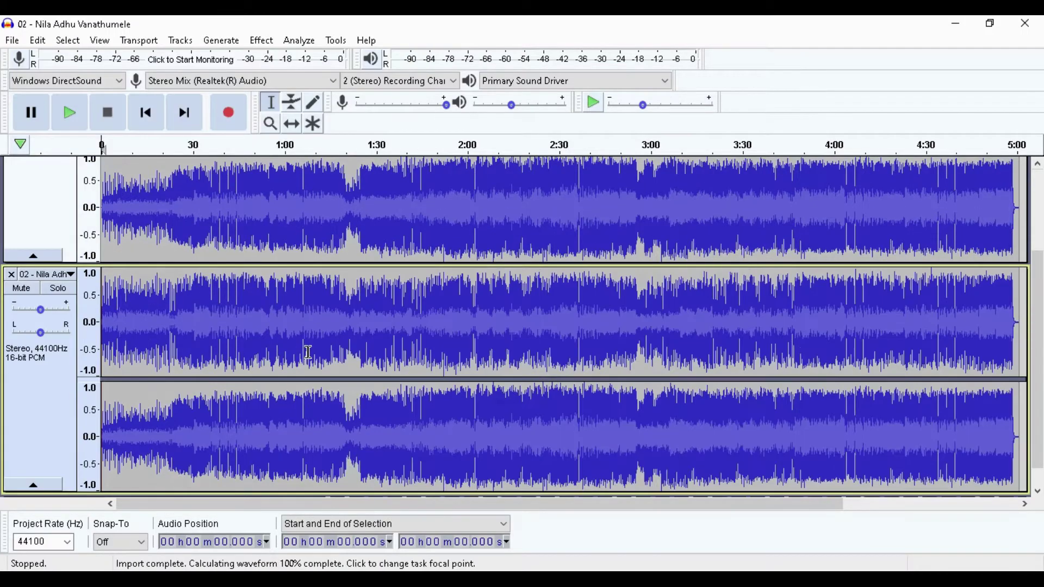
- Rename the first of the two imported tracks as For Edit
scroll(308, 352, up, 3)
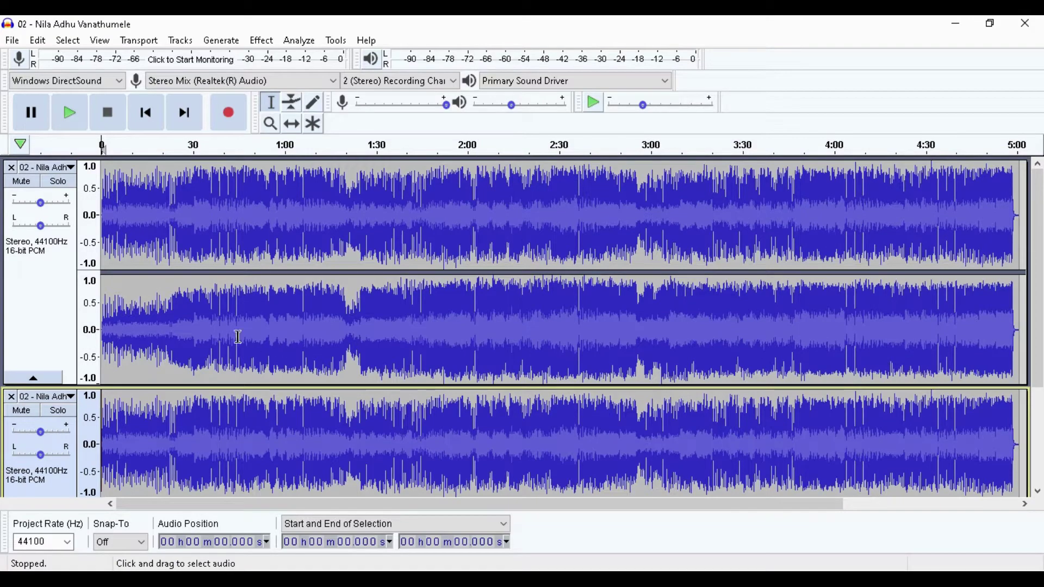
click(40, 169)
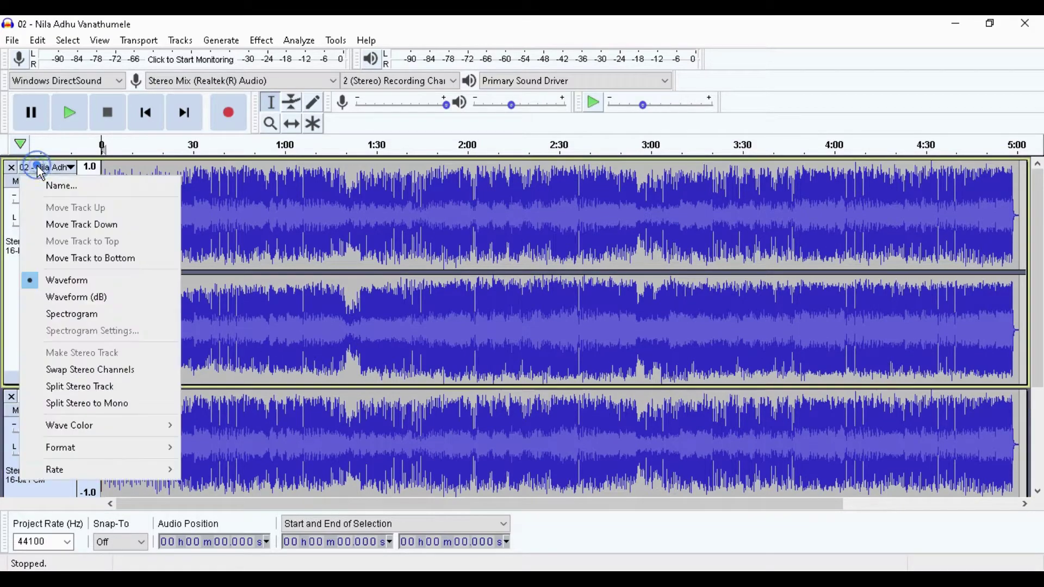
click(61, 186)
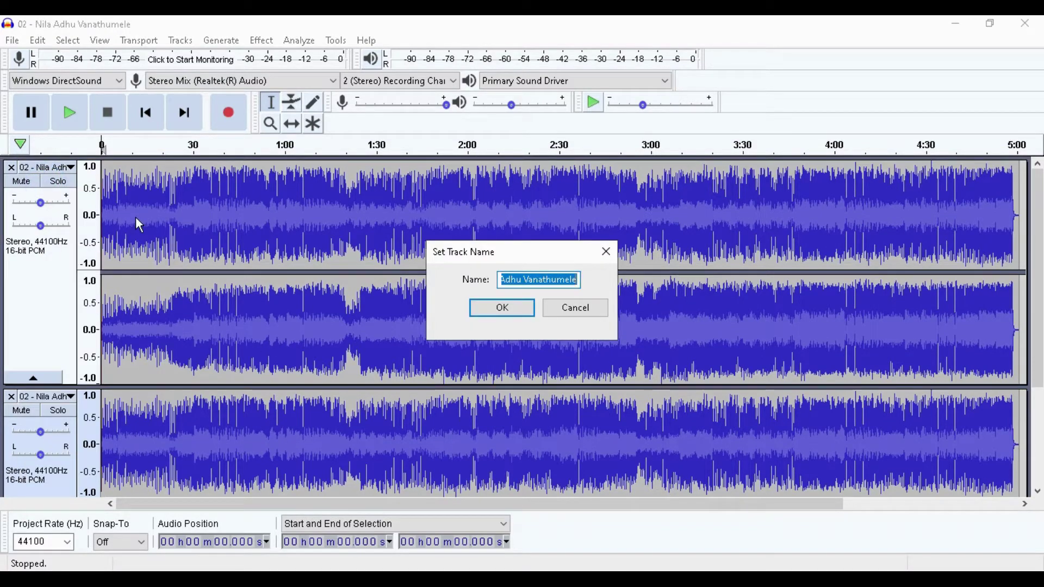
text(For)
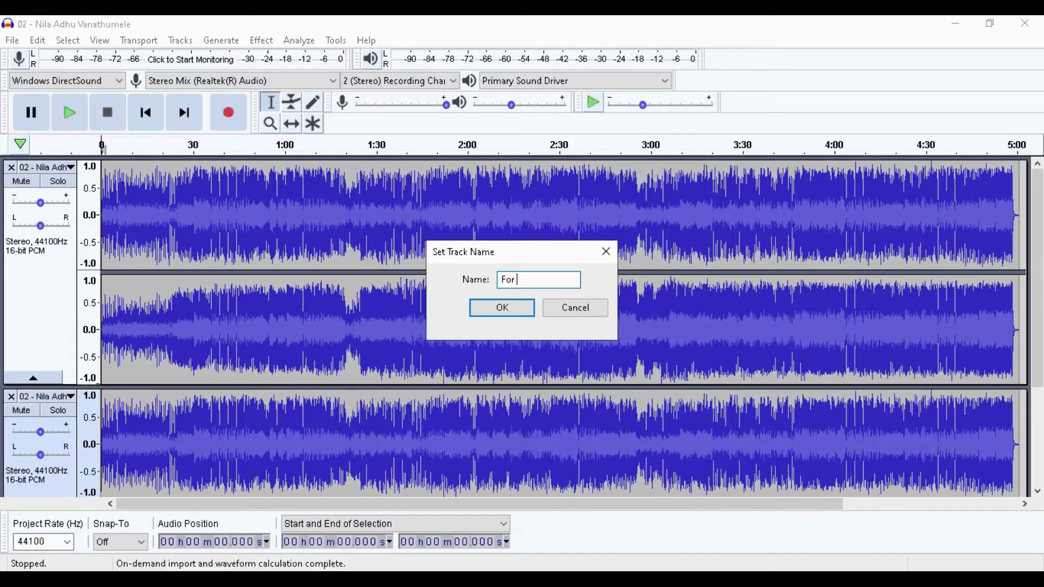
text( Edit)
key(Return)
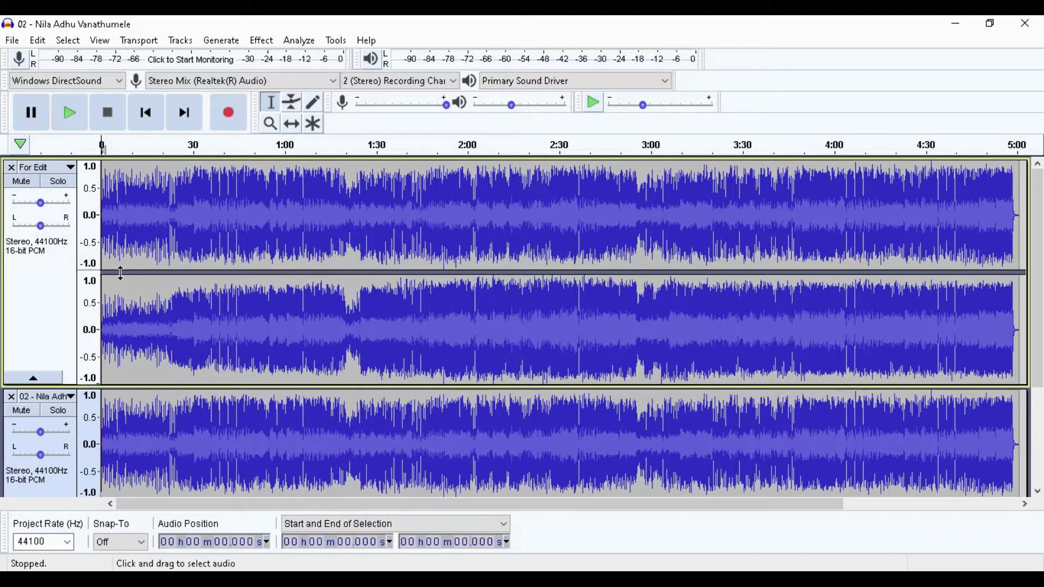
- Rename the second imported track as Source
click(54, 396)
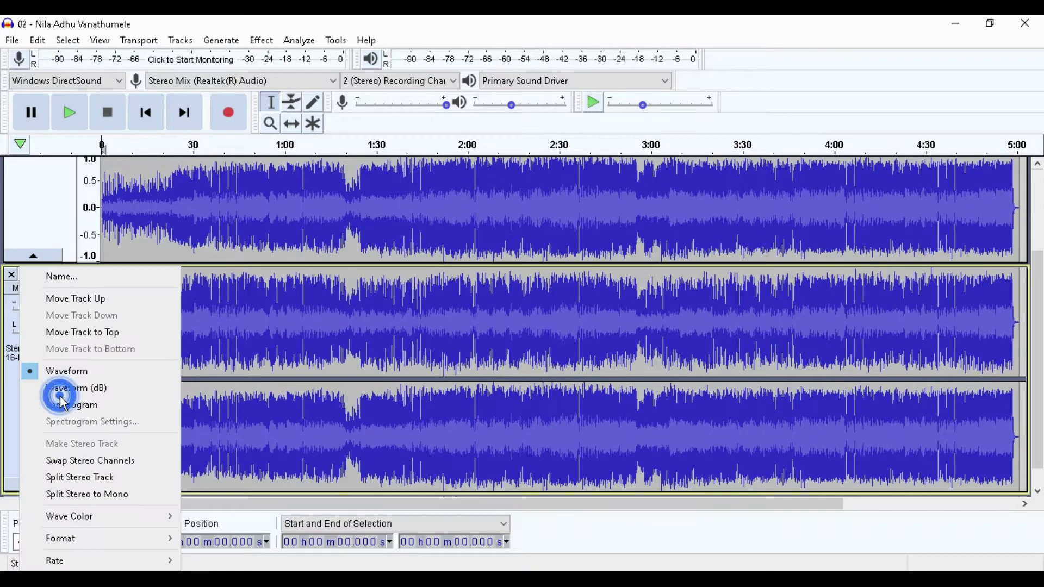
click(79, 278)
text(Source)
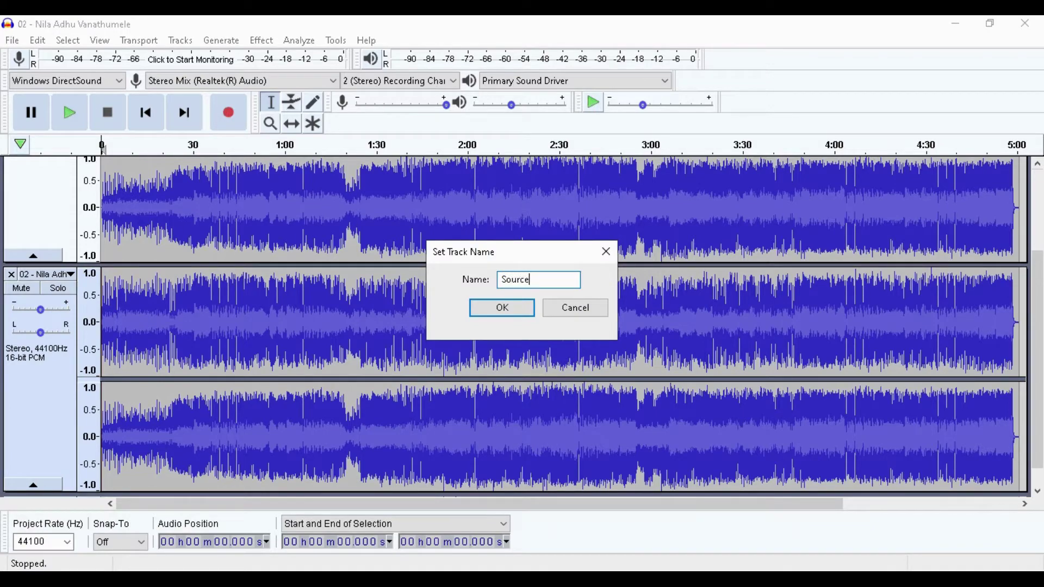
key(Return)
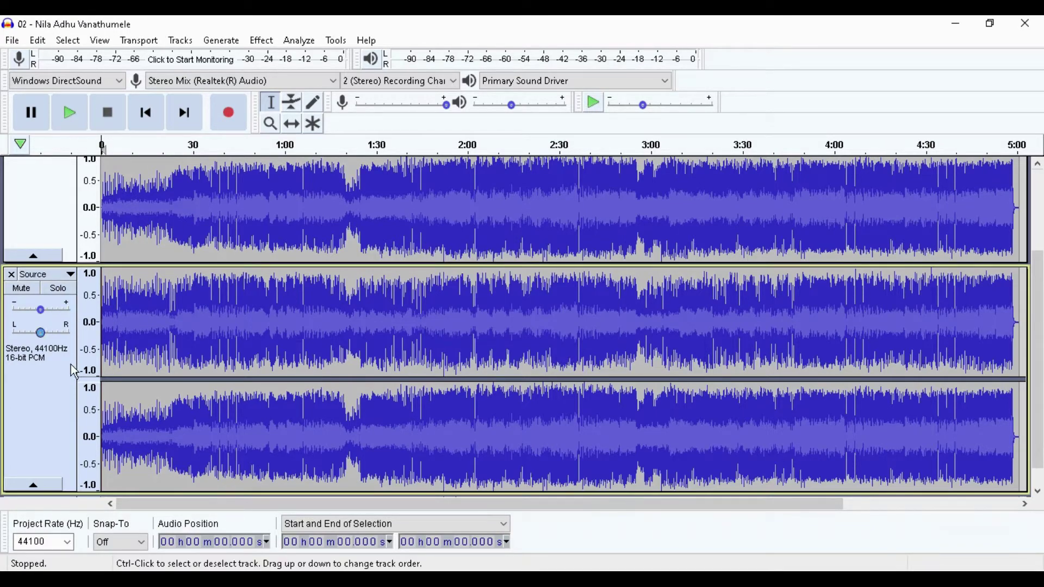
scroll(73, 393, up, 3)
scroll(77, 401, down, 4)
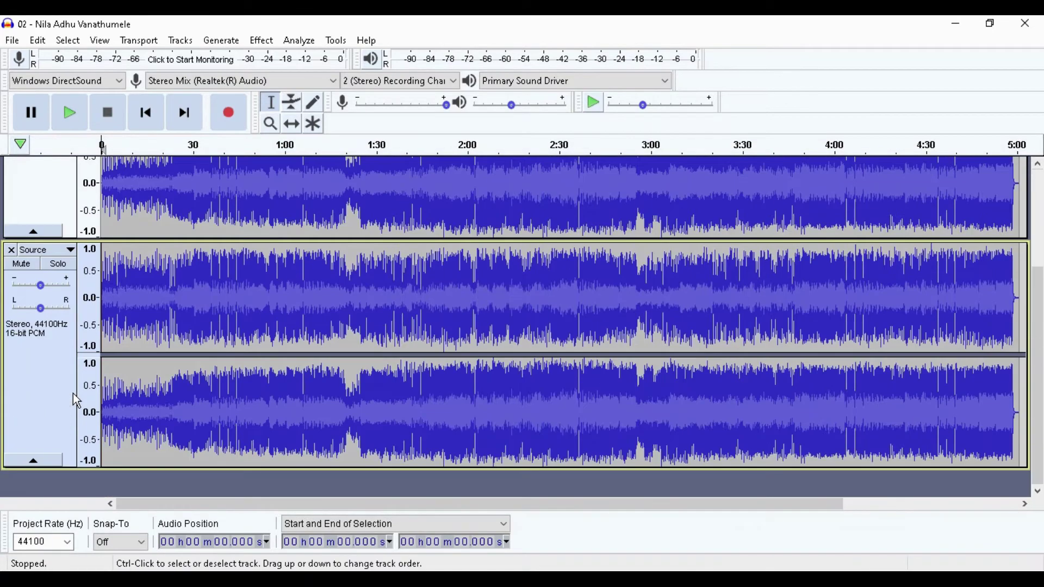
scroll(77, 401, up, 3)
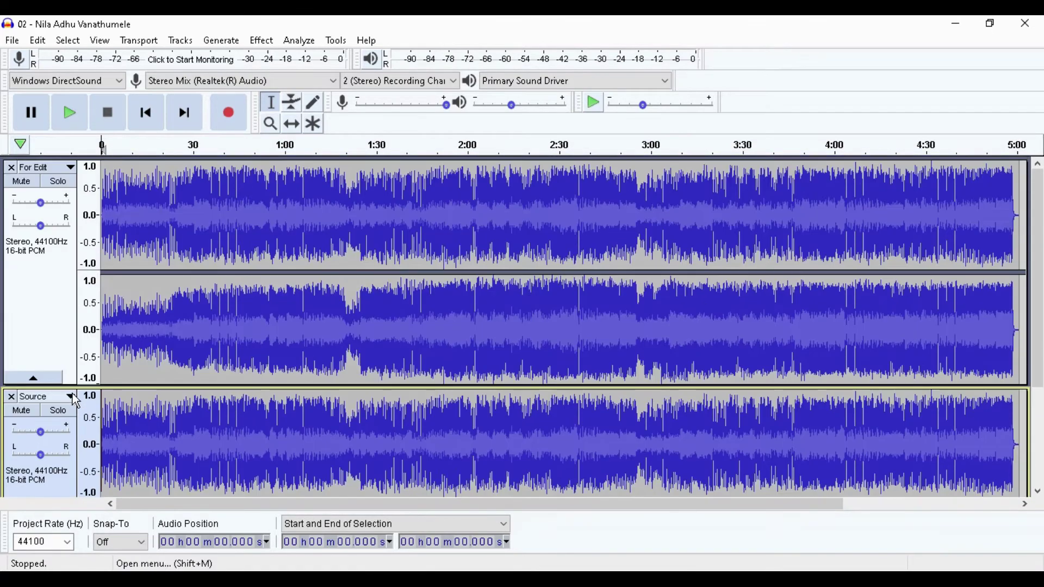
- Set the project rate to 48000 Hz and select the whole For Edit track
click(47, 320)
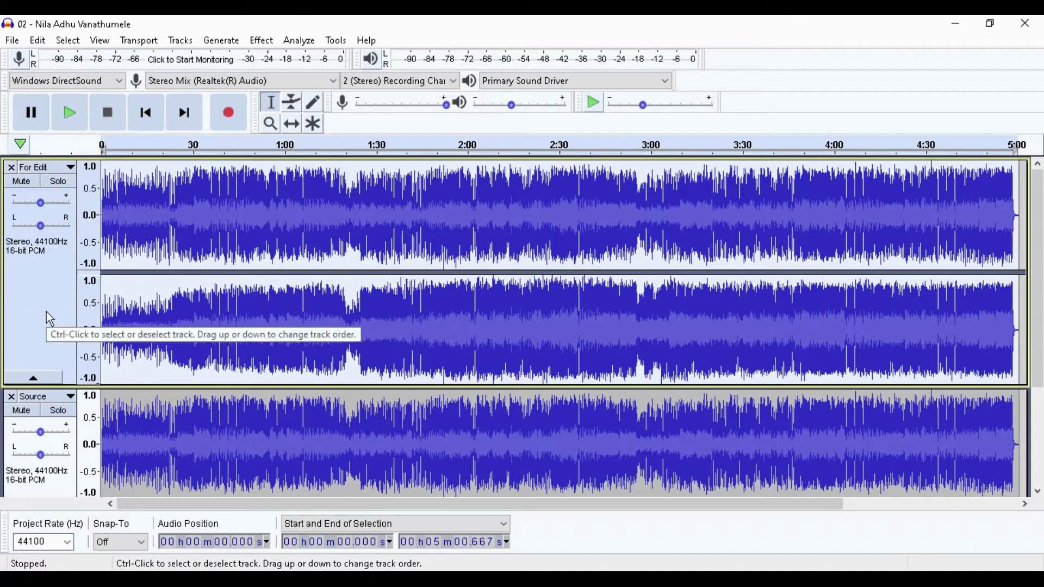
click(72, 545)
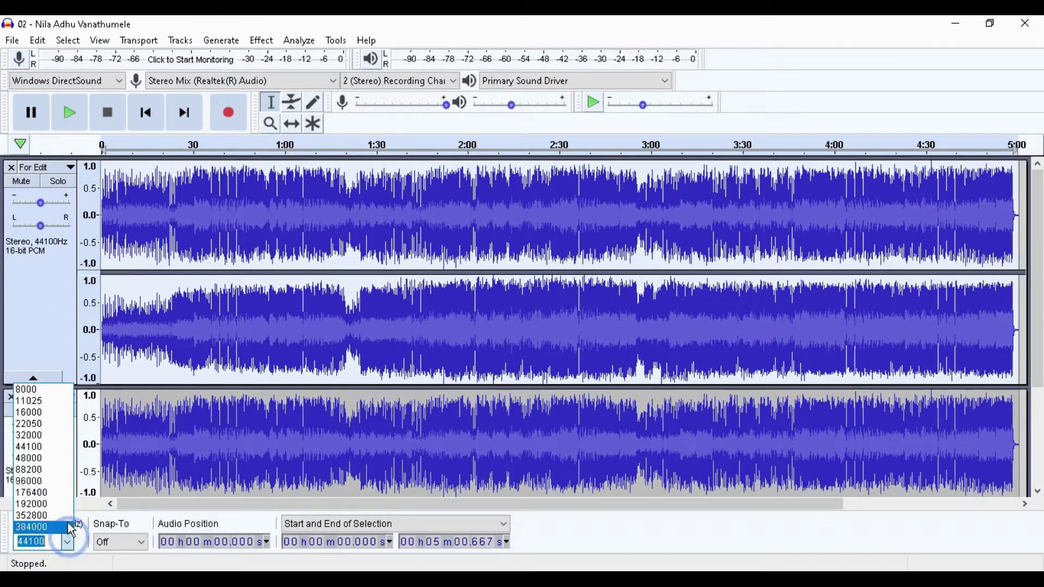
click(65, 459)
click(50, 307)
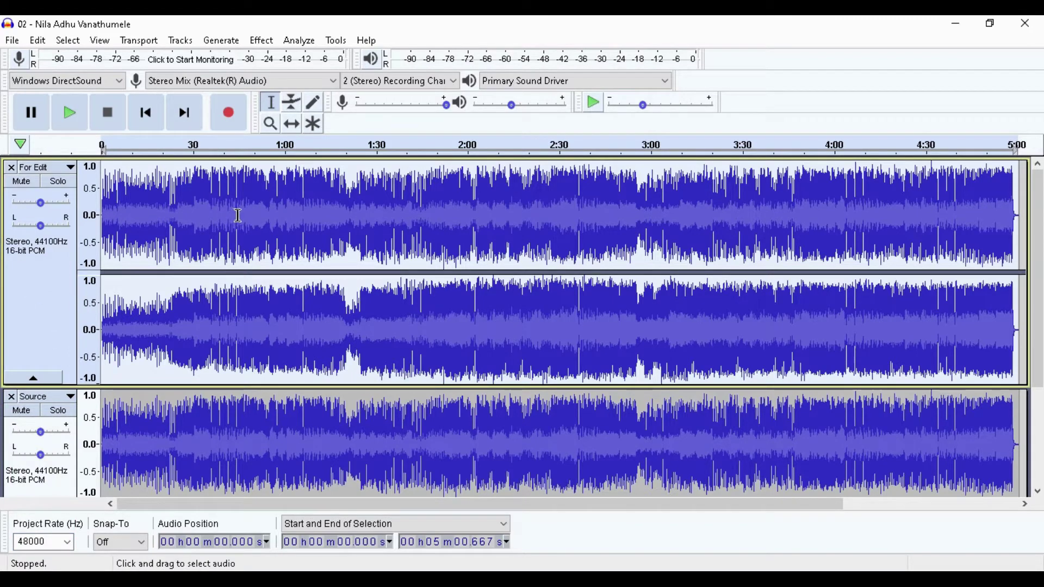
- Place the edit cursor in the For Edit track at about 1 min 6.362 s, in the quiet gap just before the small swell
click(306, 217)
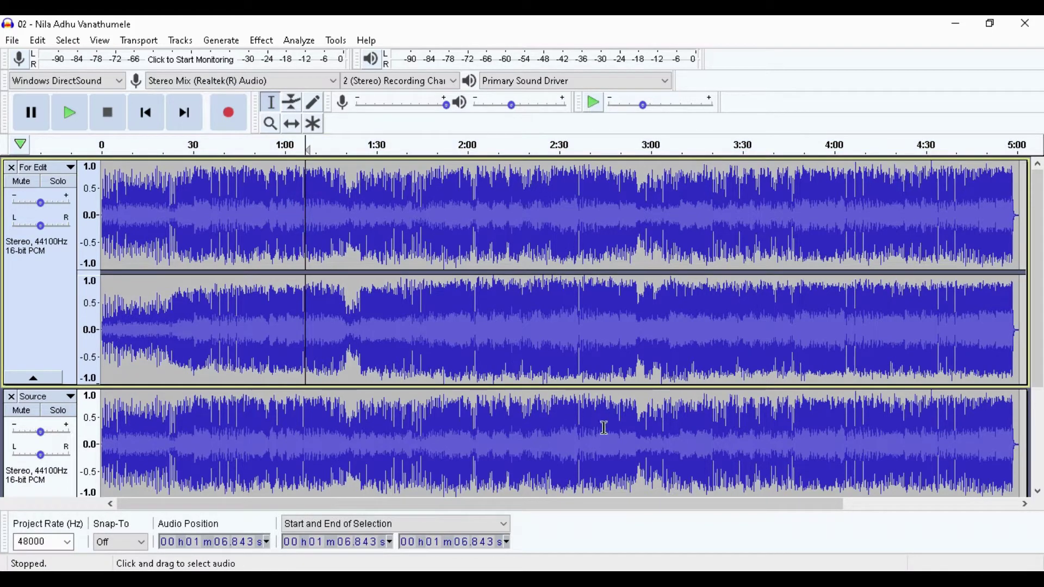
click(270, 124)
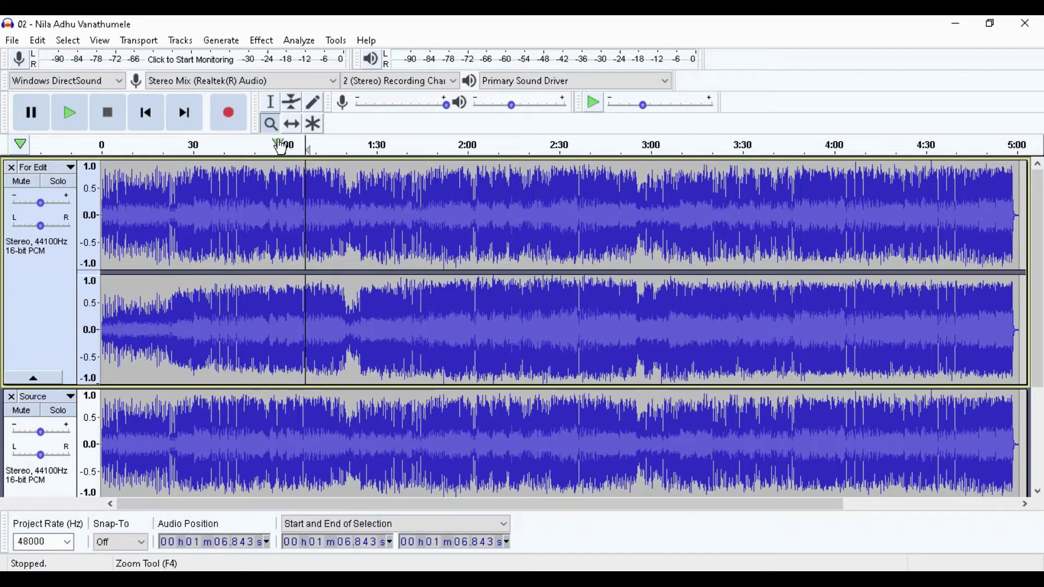
click(304, 195)
click(304, 195)
click(305, 195)
click(305, 195)
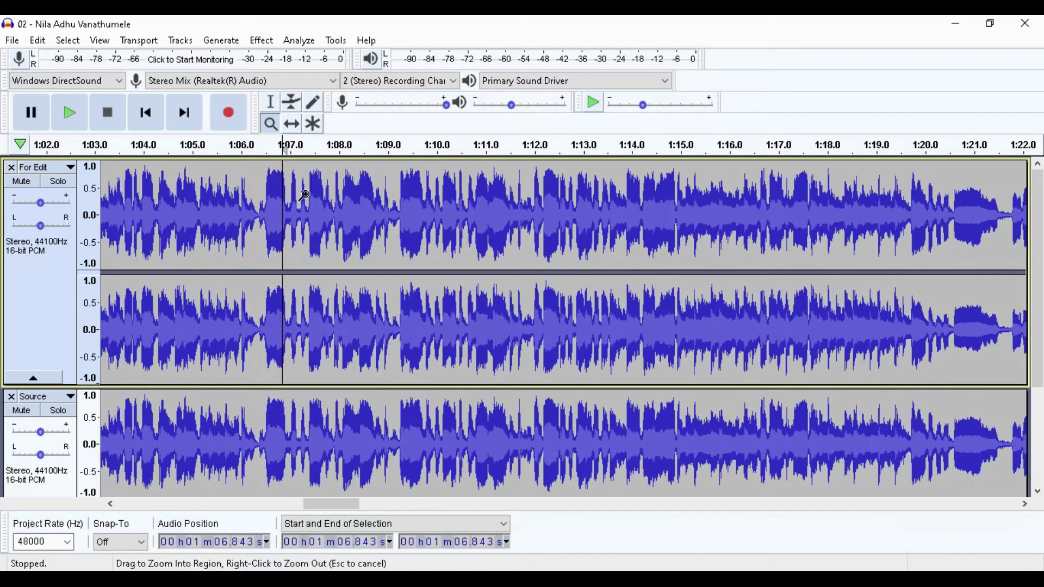
click(305, 195)
click(300, 195)
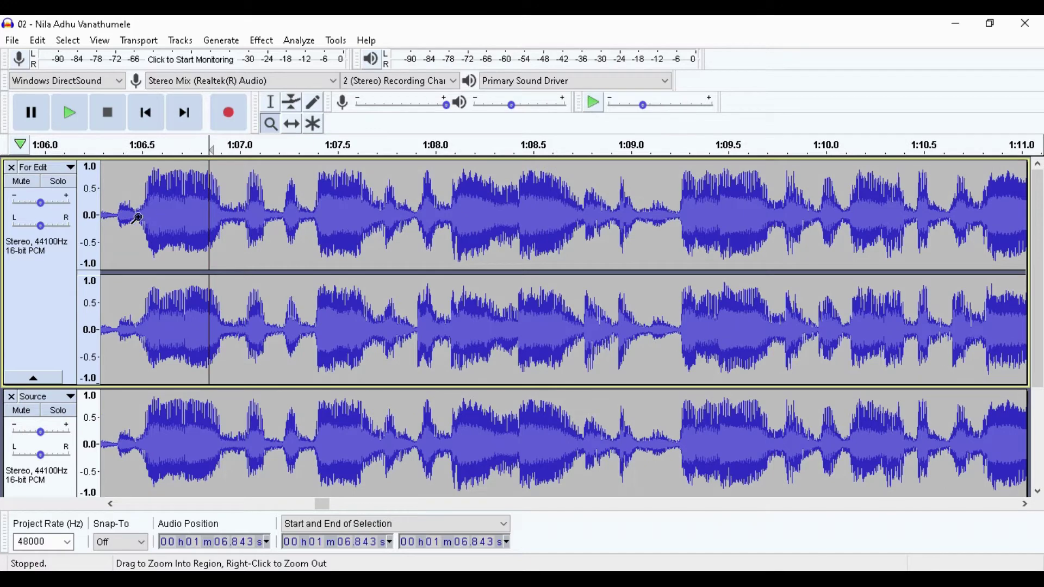
click(272, 102)
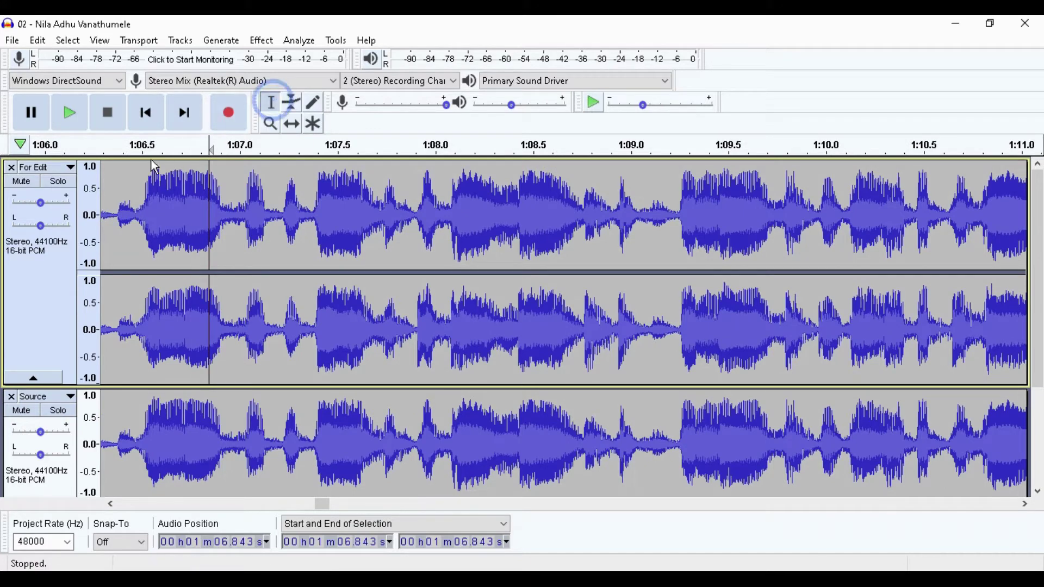
click(136, 211)
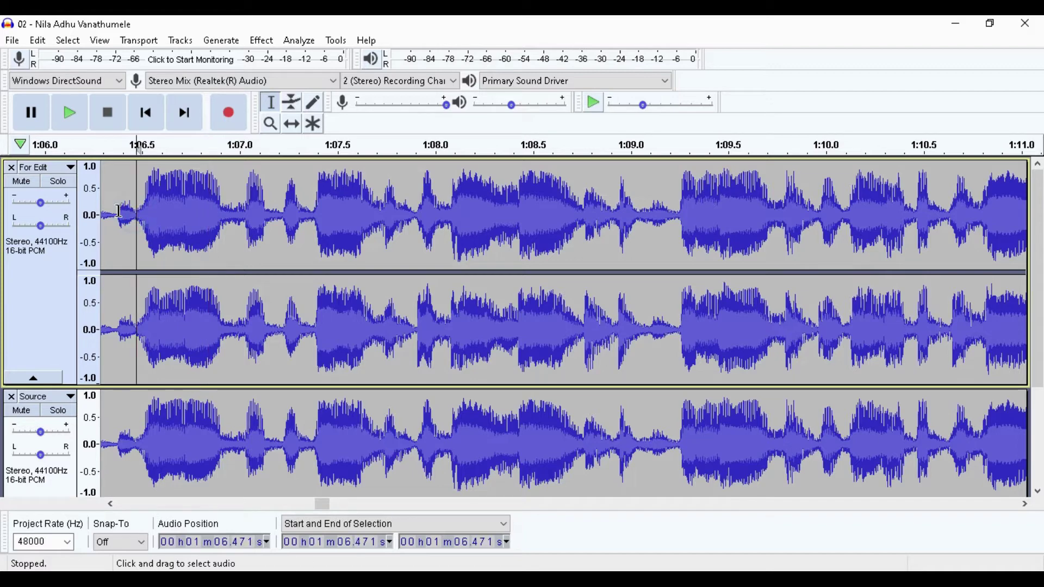
click(114, 217)
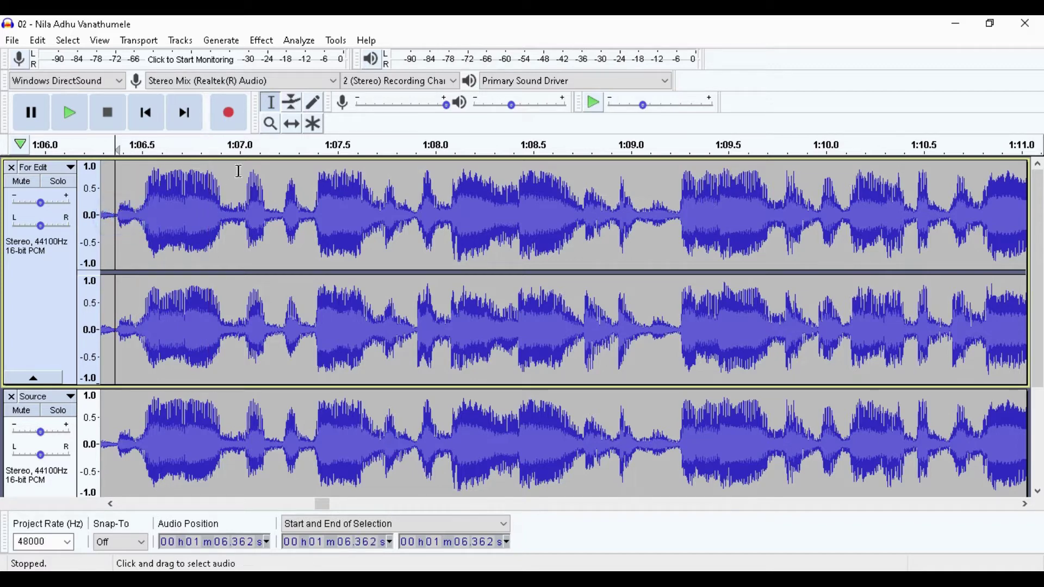
- Set the end of the selection to 00 h 01 m 11.362 s, keeping its start at the cursor
click(272, 124)
right_click(234, 182)
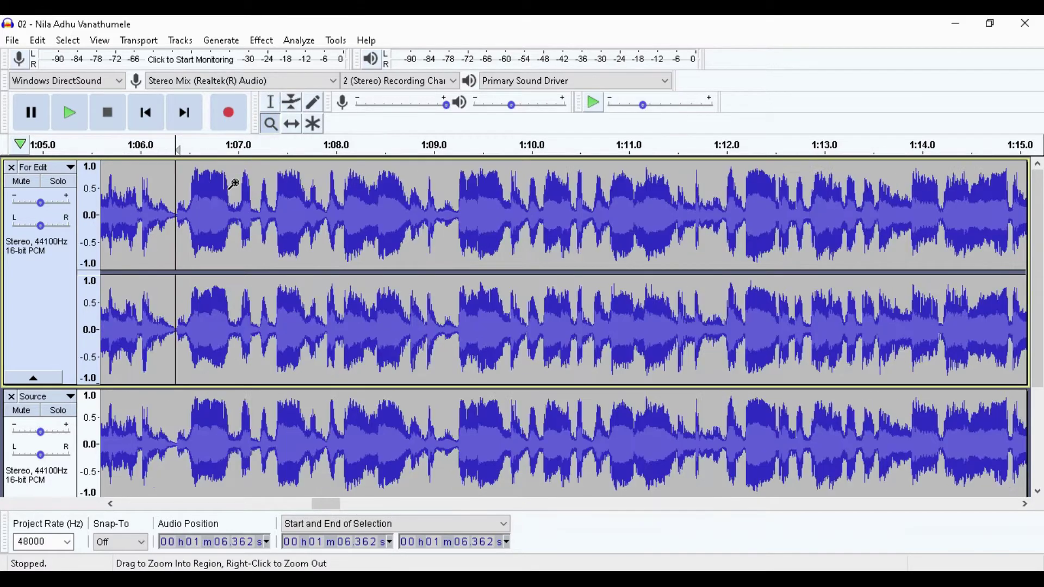
right_click(233, 183)
right_click(235, 185)
right_click(234, 184)
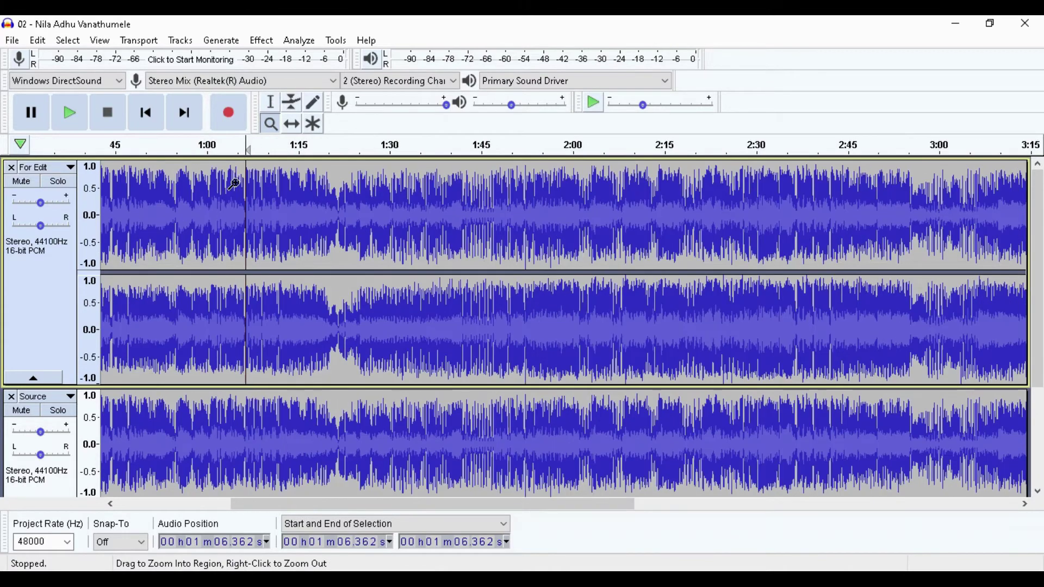
right_click(233, 185)
right_click(233, 186)
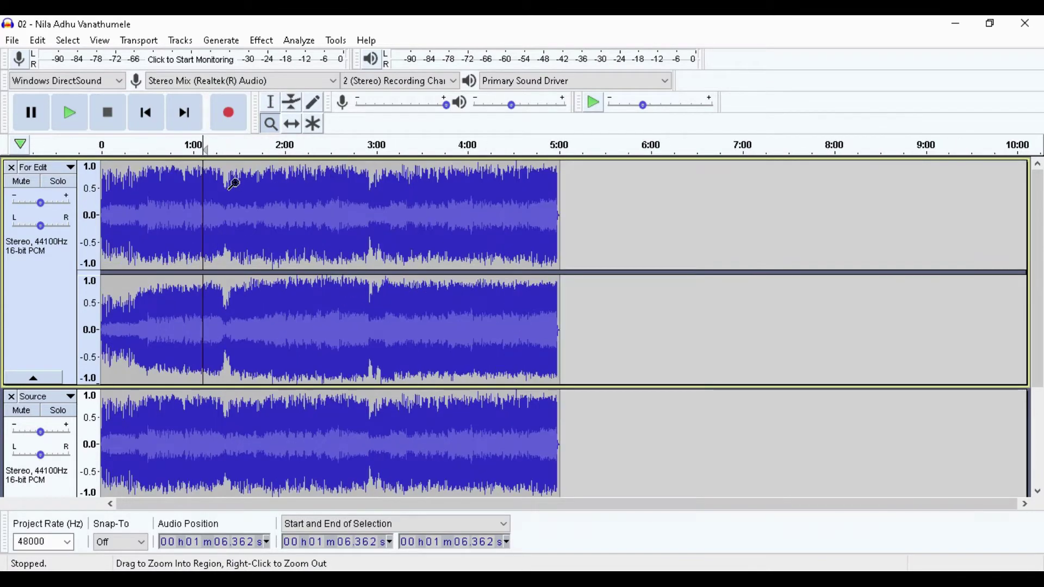
click(222, 186)
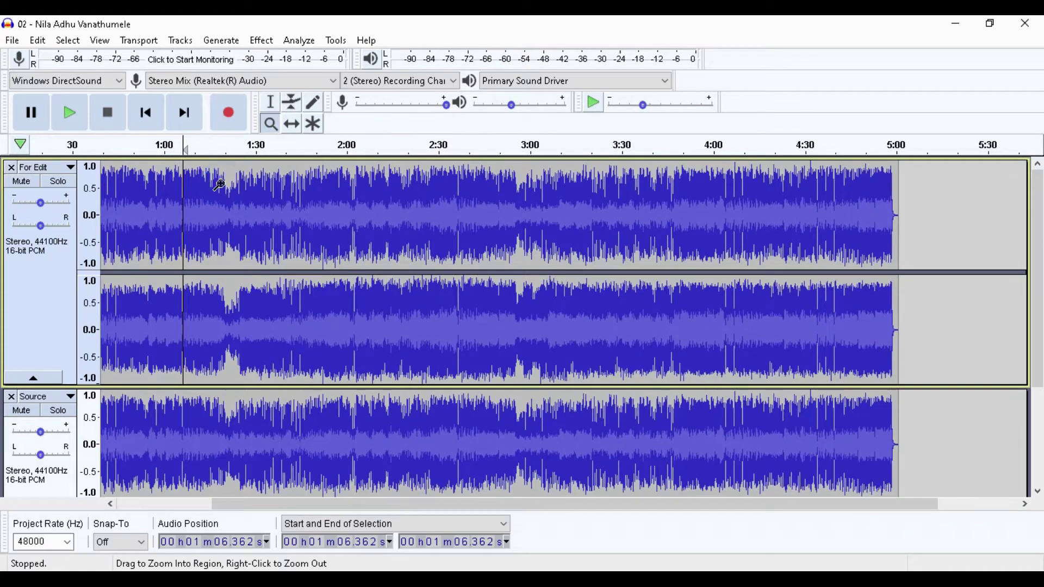
click(220, 191)
right_click(271, 381)
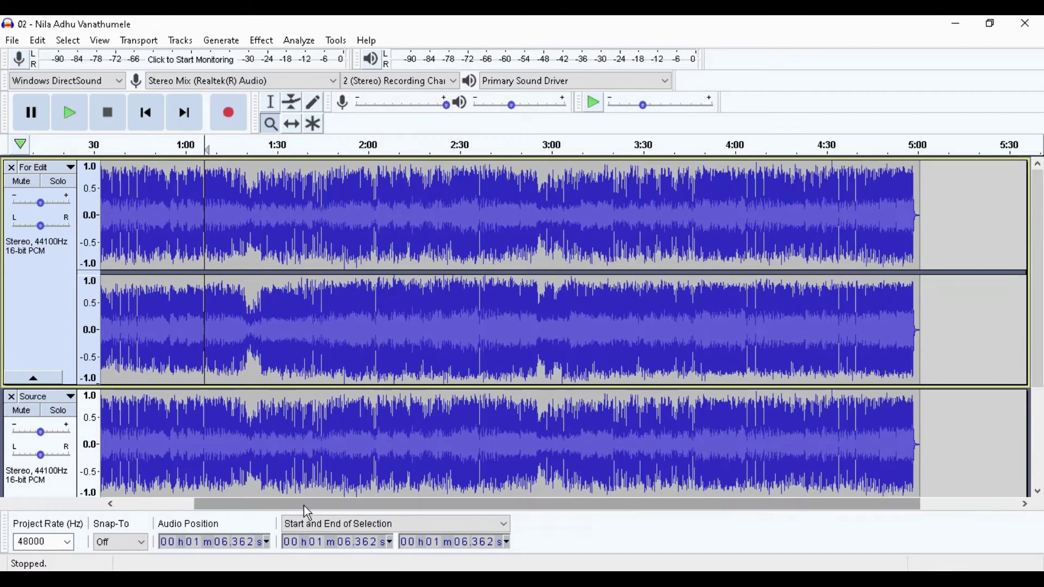
drag(304, 504, 215, 508)
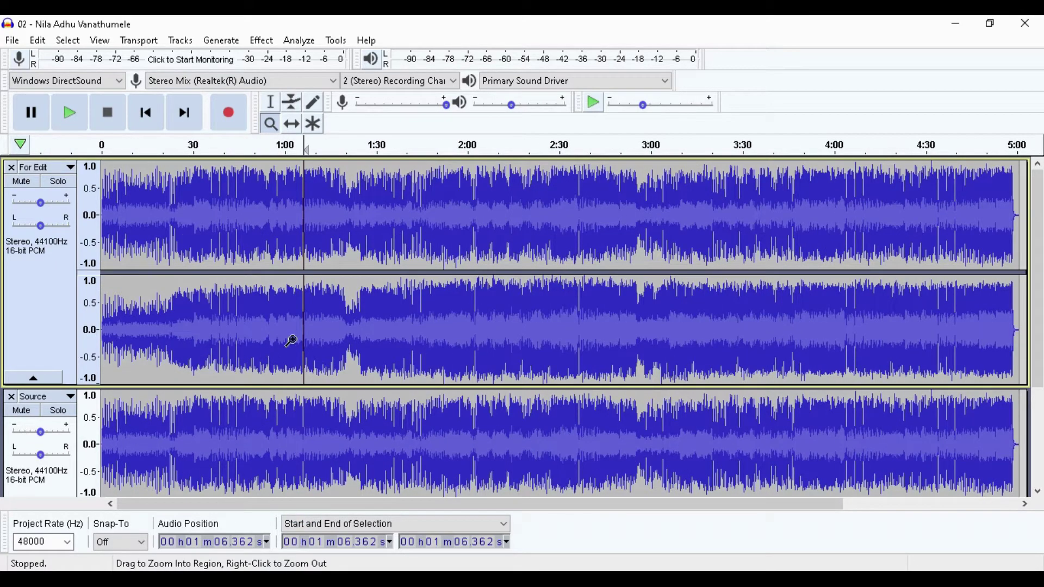
click(465, 544)
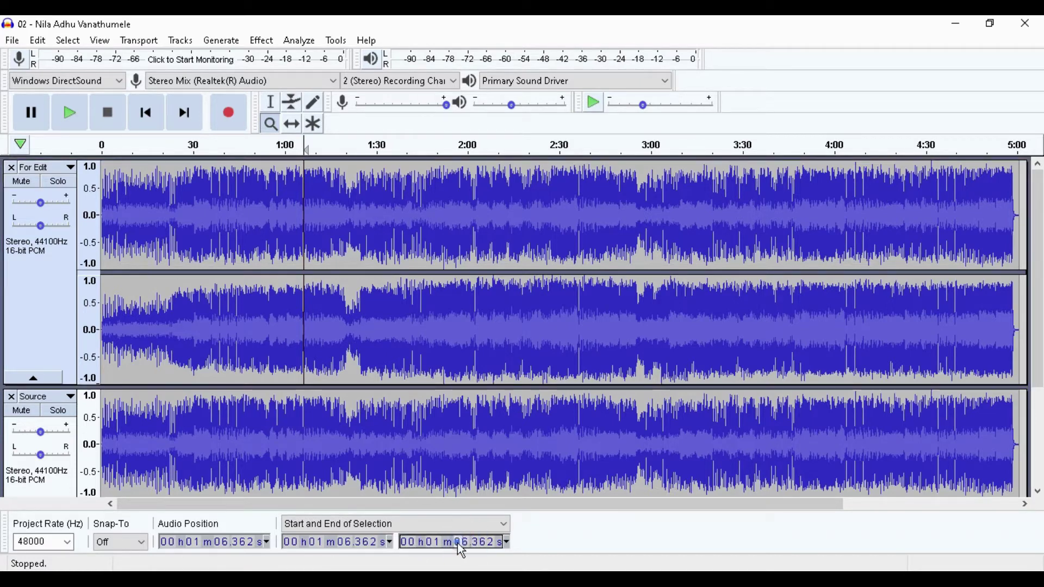
click(458, 547)
text(1)
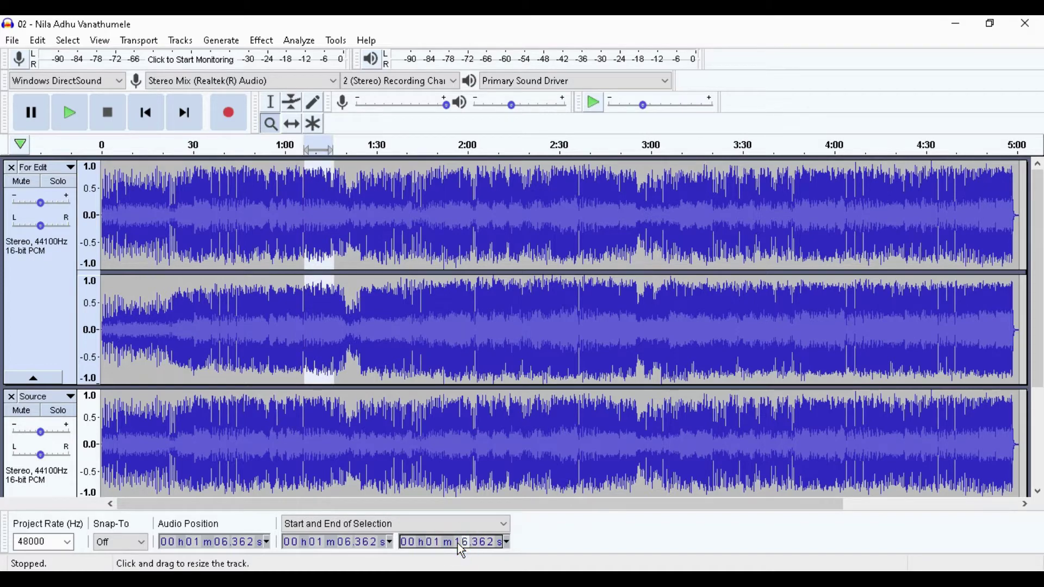
text(1)
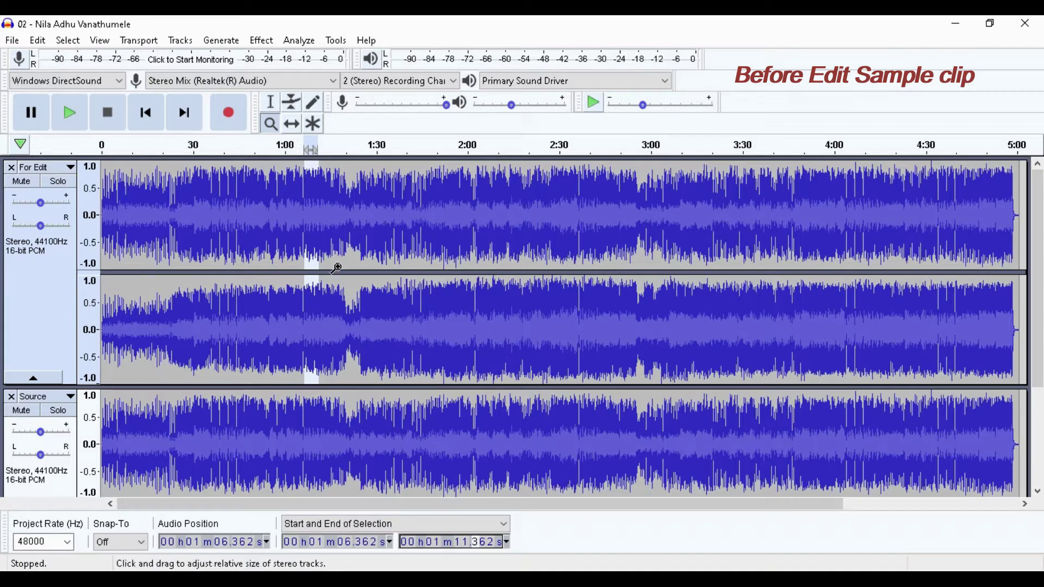
- Solo the For Edit track and play the selected sample clip for the before-edit comparison
click(61, 182)
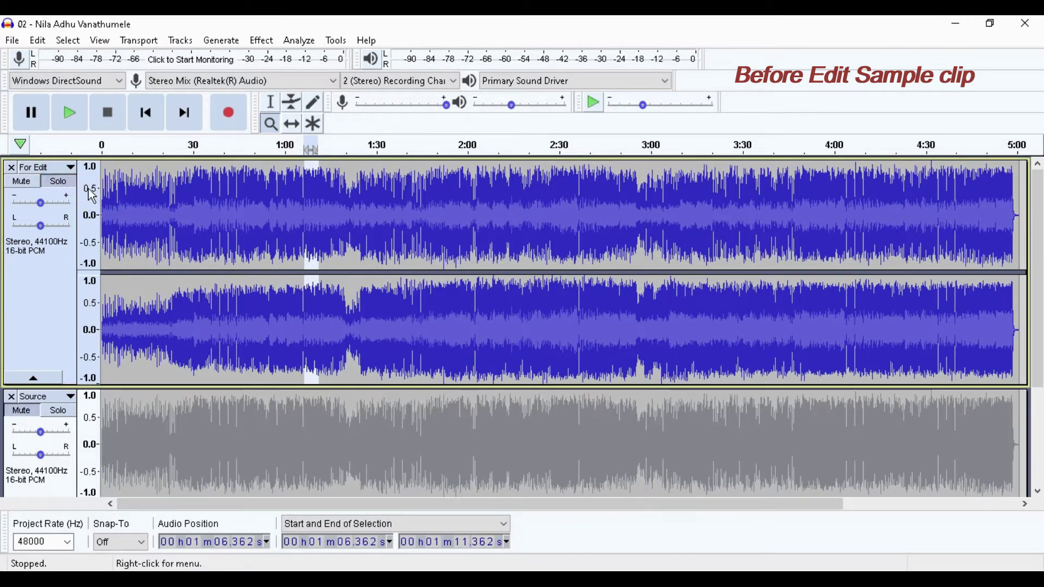
click(73, 115)
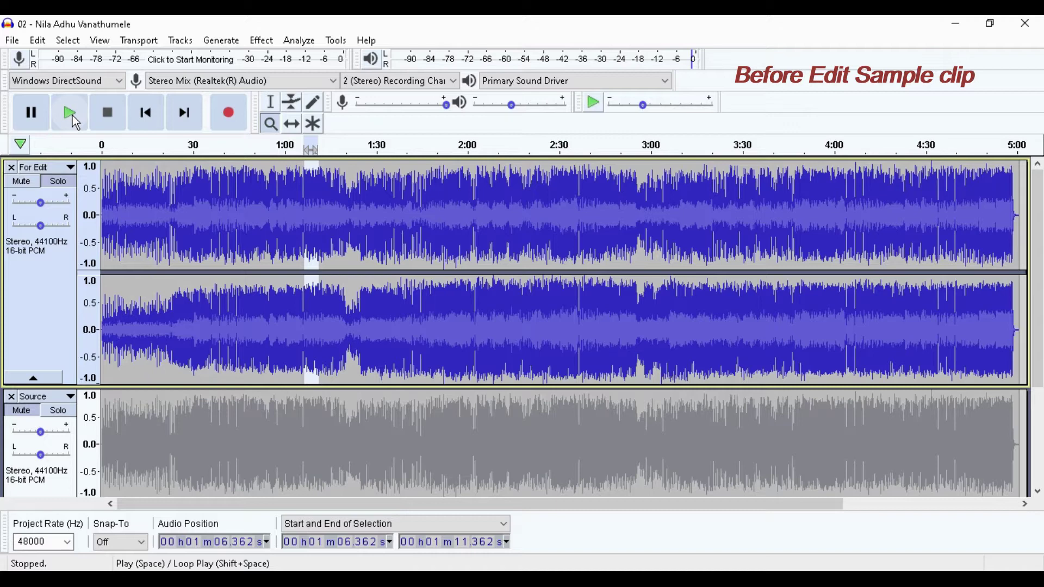
click(72, 115)
click(73, 115)
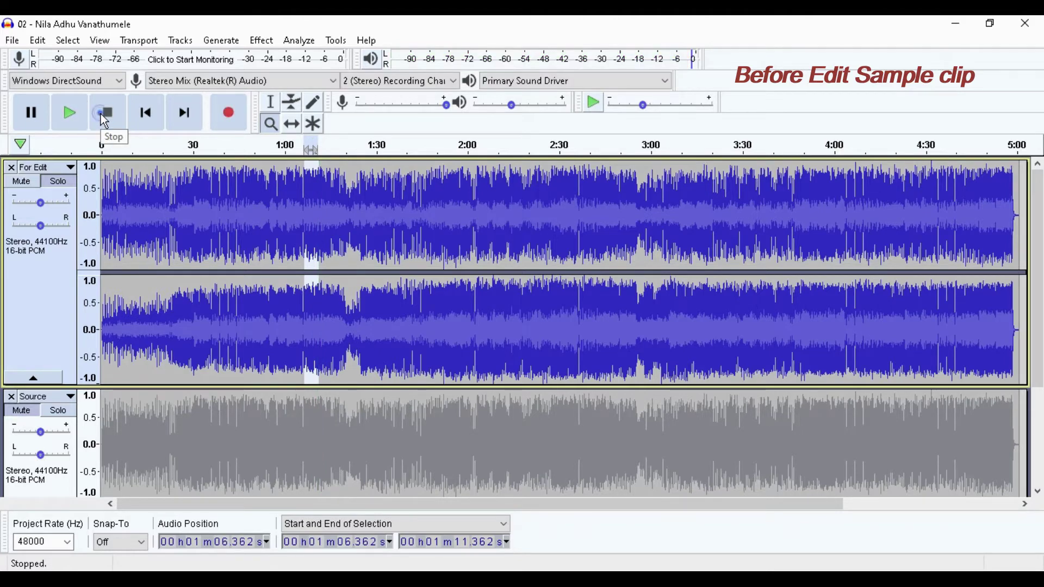
- Select the whole For Edit track and apply Equalization with the Softening curve
click(62, 274)
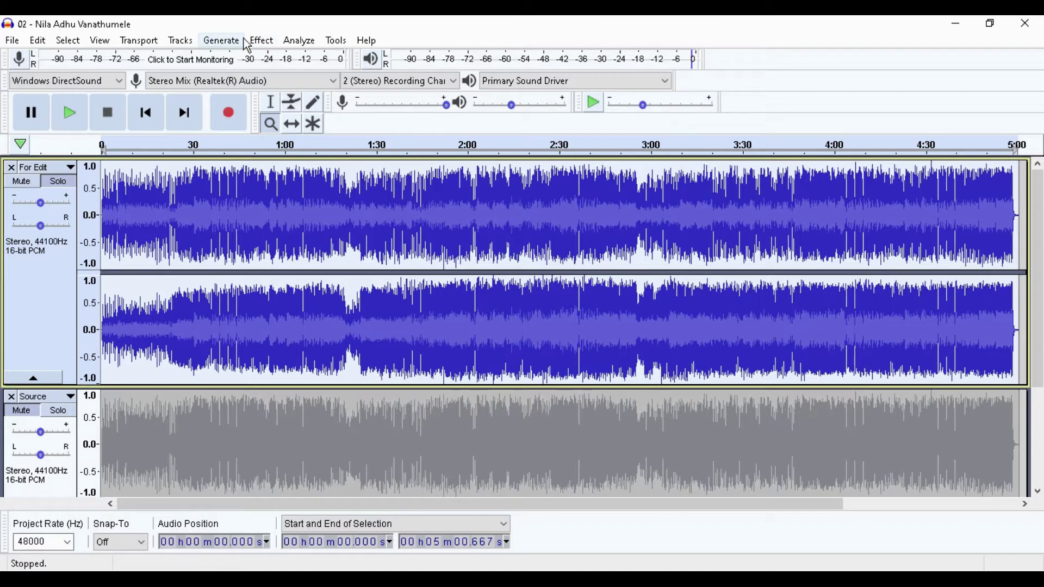
click(262, 41)
mouse_move(334, 102)
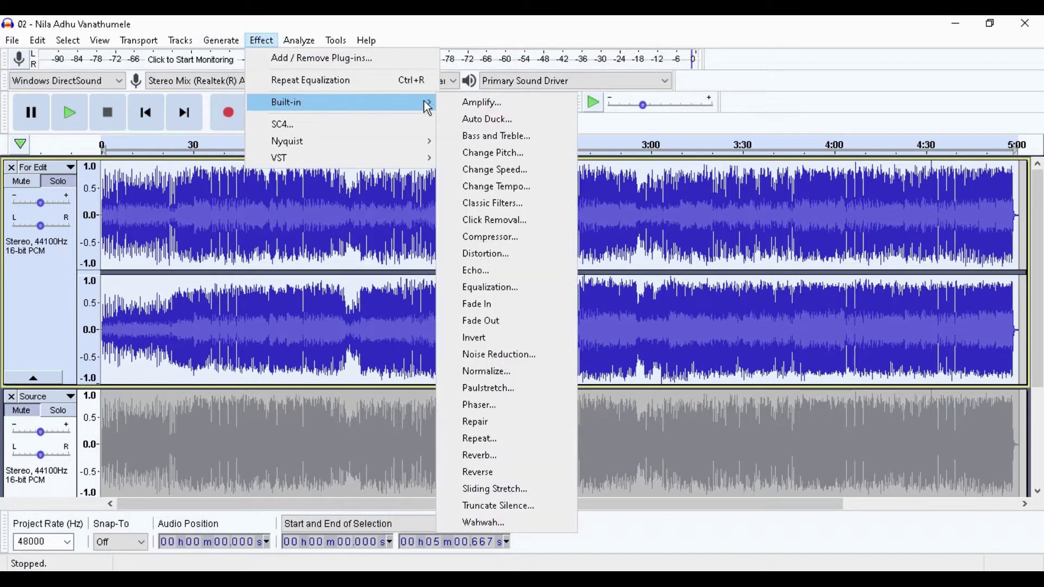
click(488, 287)
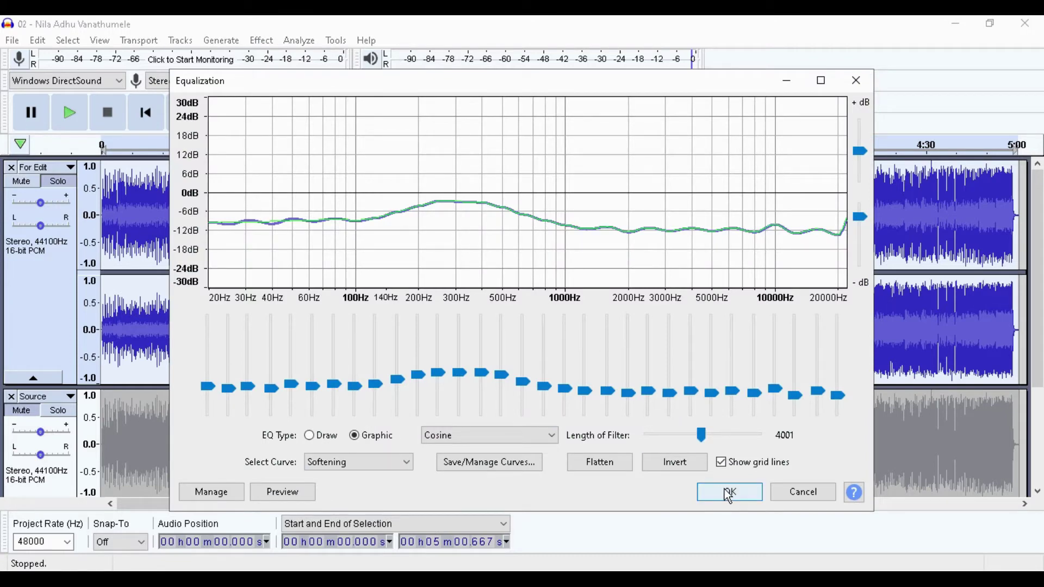
click(729, 493)
click(730, 492)
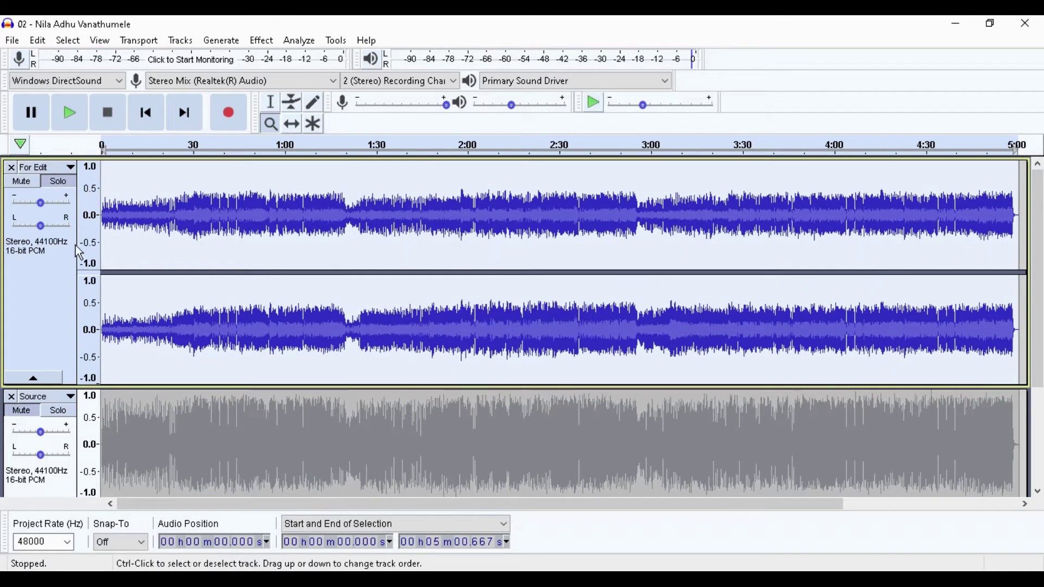
- Split the For Edit stereo track into separate left and right channels and select only the left one
click(60, 167)
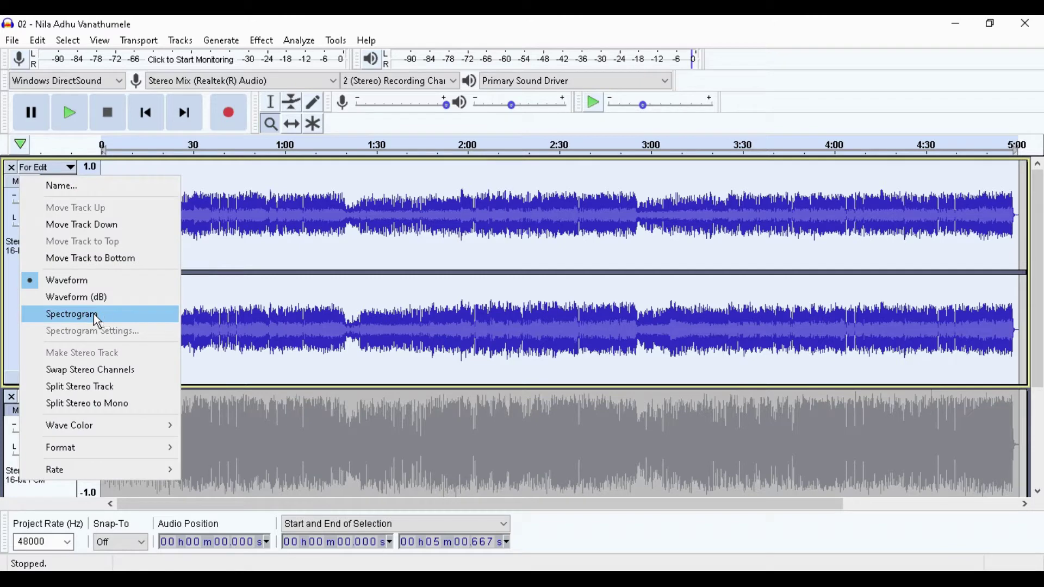
click(103, 385)
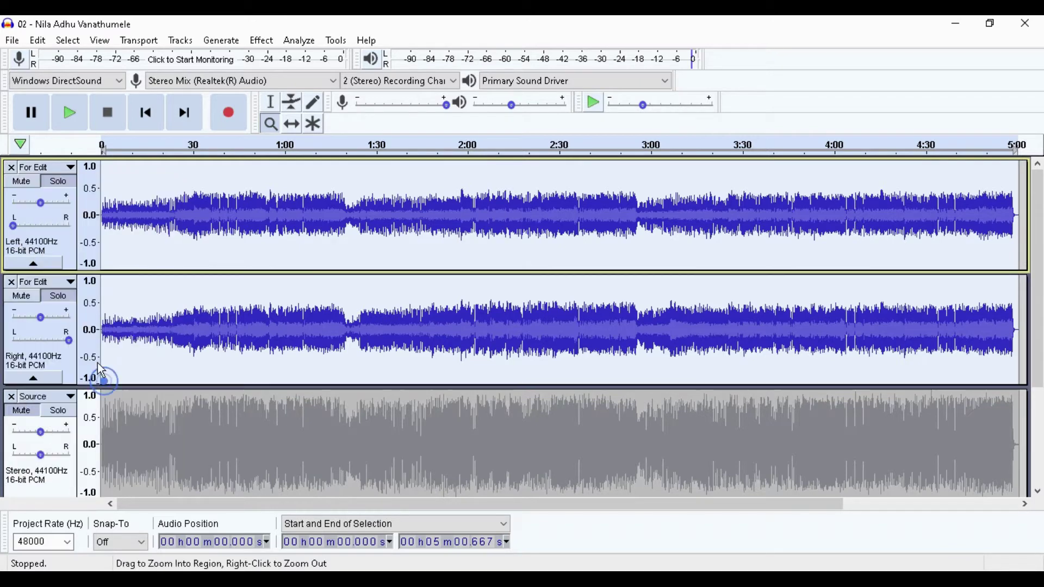
click(77, 262)
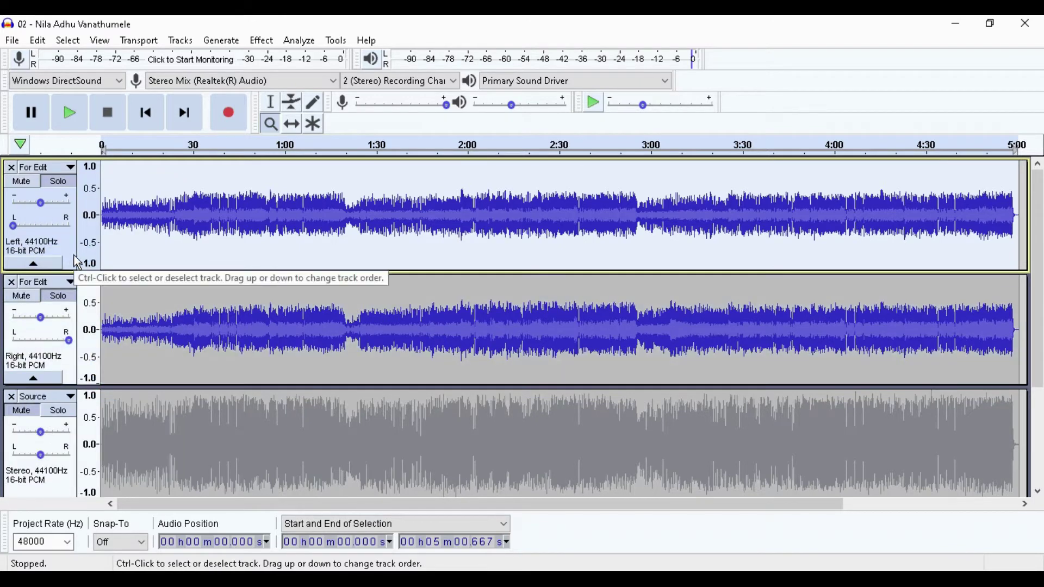
- Apply AMBEO Orbit to the left For Edit channel with the width at 16 % and the azimuth at 100°
click(261, 41)
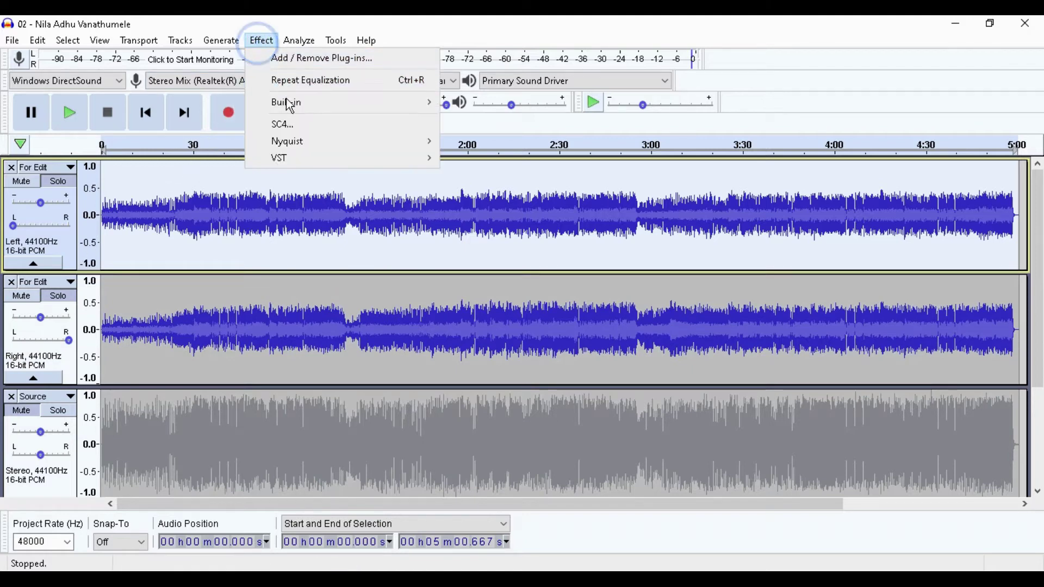
mouse_move(393, 165)
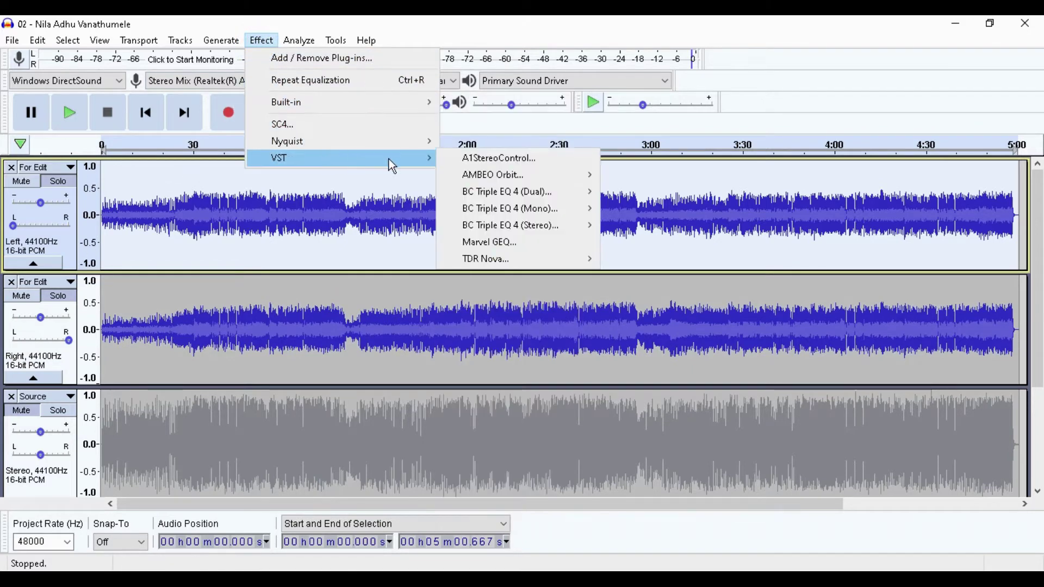
click(611, 176)
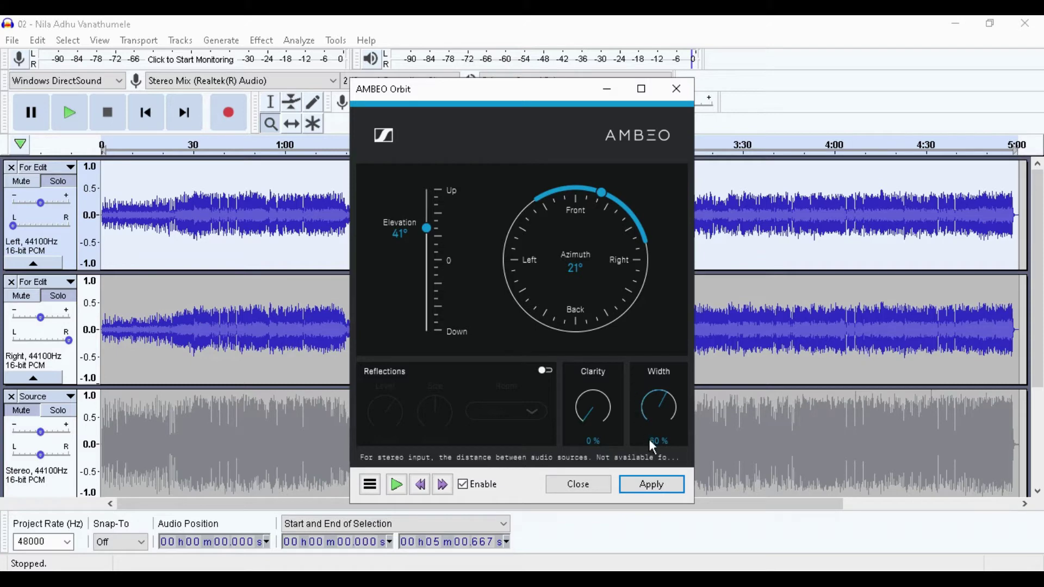
drag(657, 437, 656, 404)
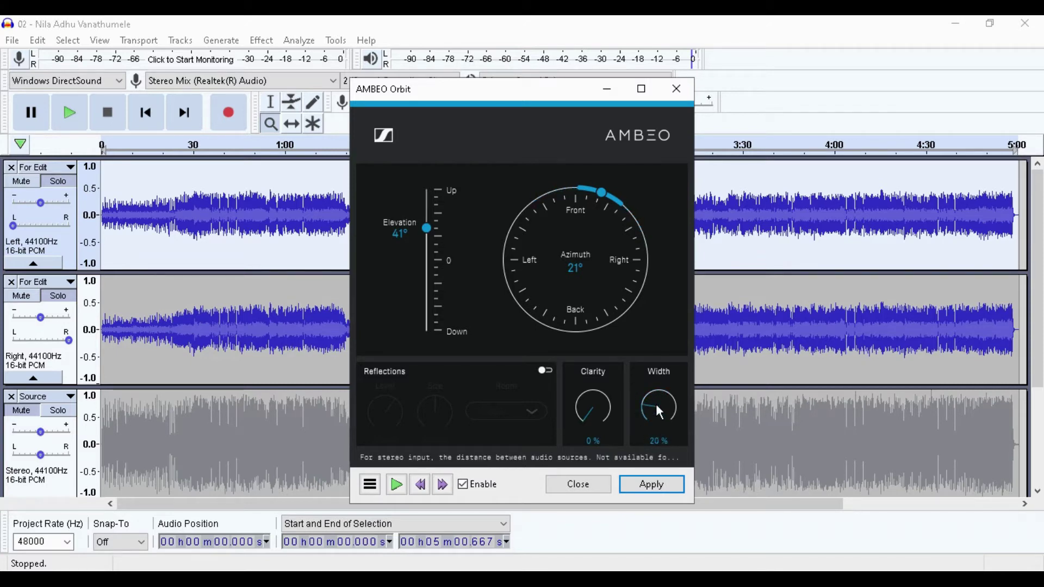
scroll(656, 404, down, 2)
click(569, 269)
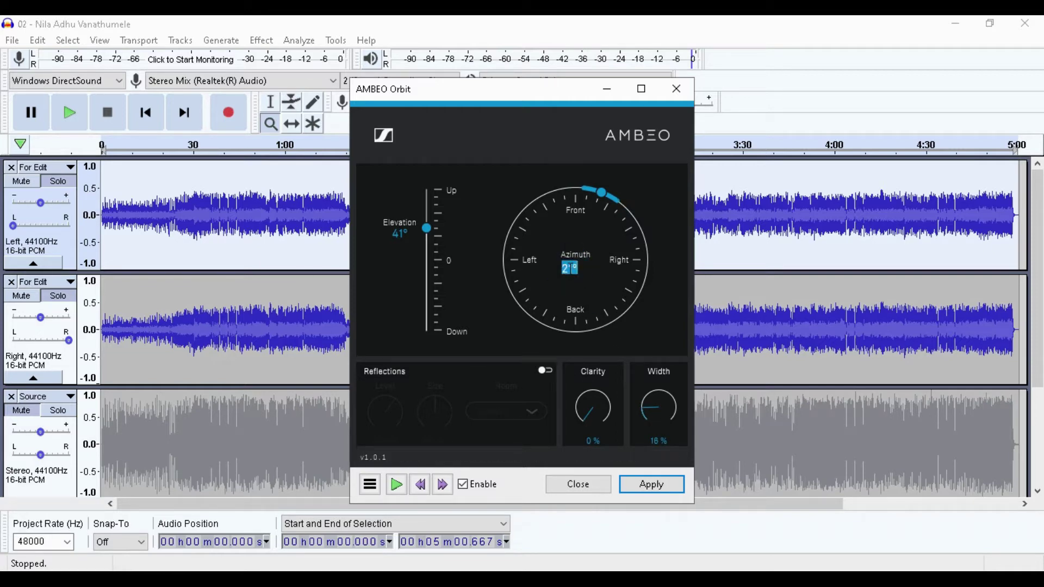
text(100)
key(Return)
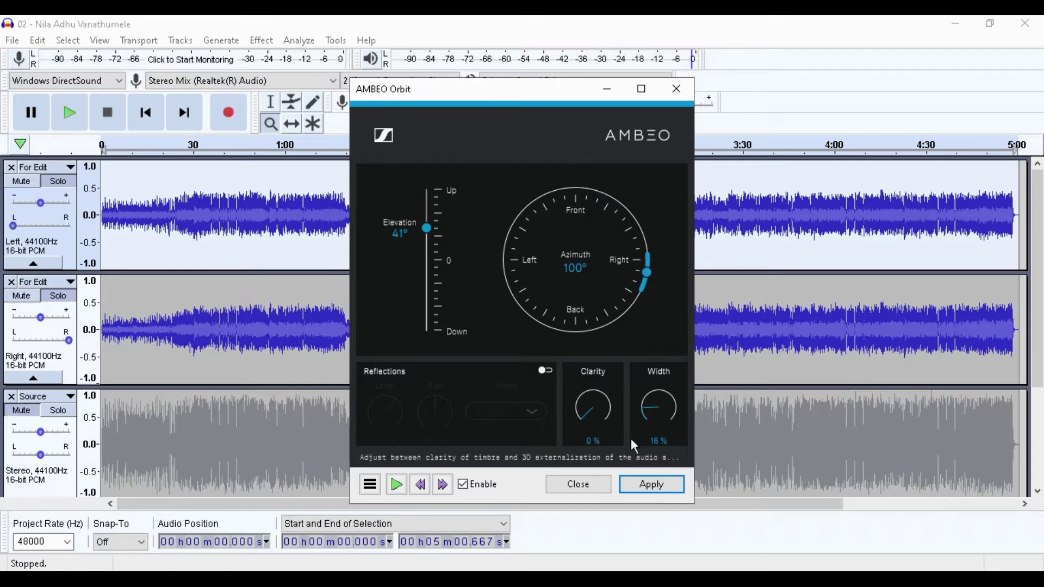
click(648, 485)
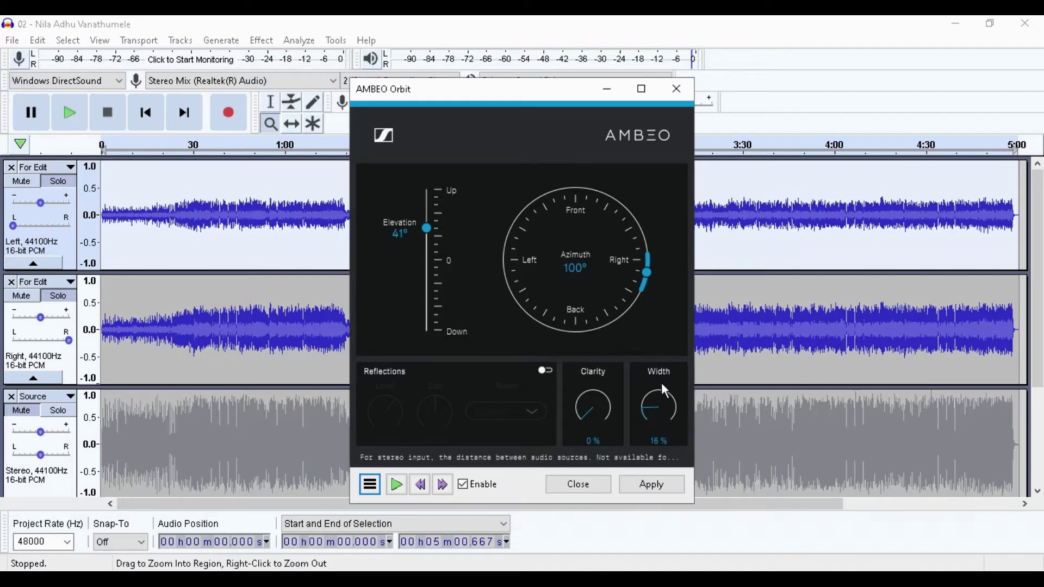
- Apply AMBEO Orbit to the right For Edit channel with the azimuth set to 12°, and close the effect
click(576, 268)
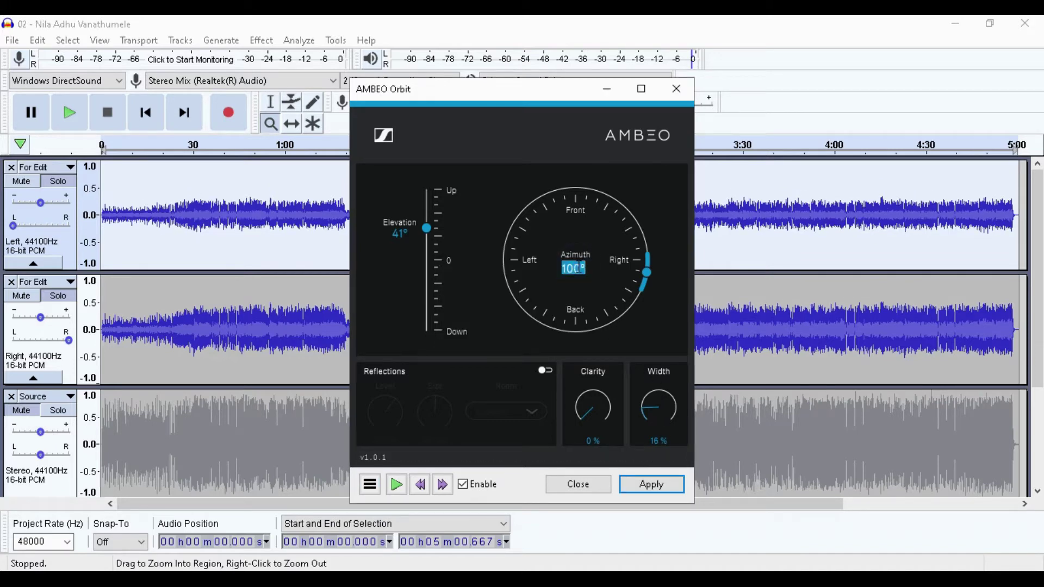
text(12)
key(Return)
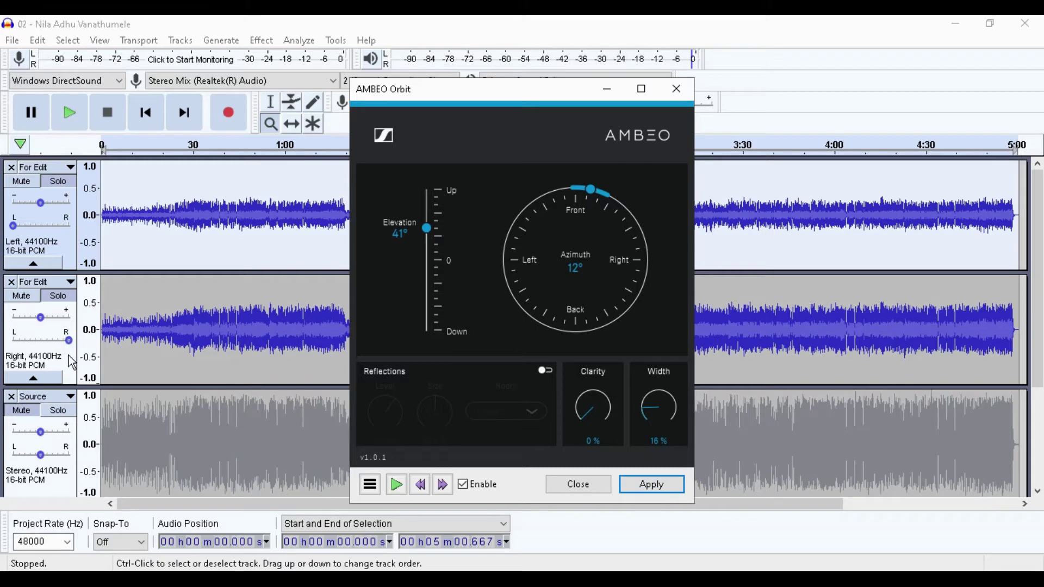
click(644, 488)
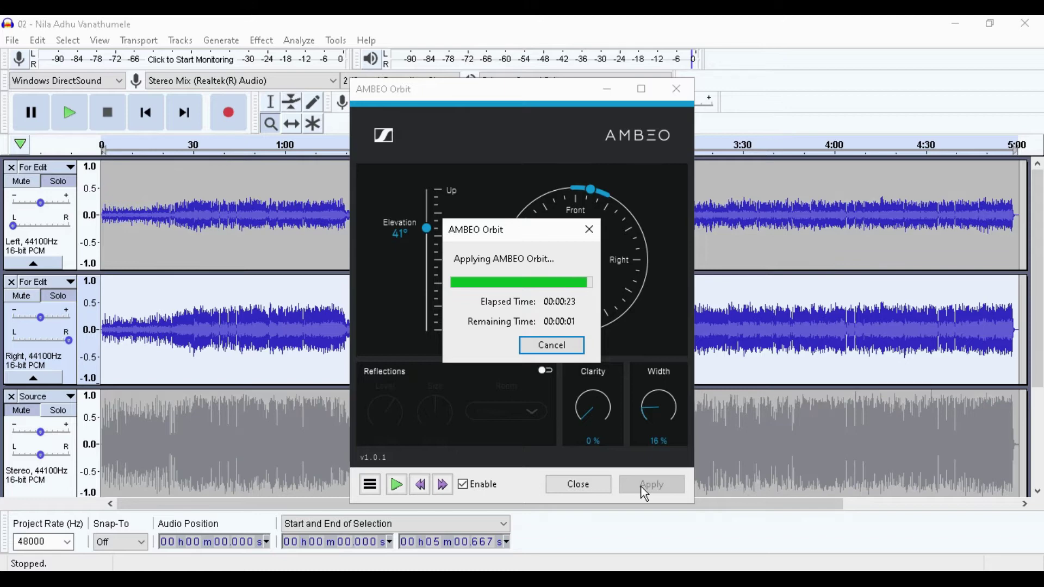
click(676, 91)
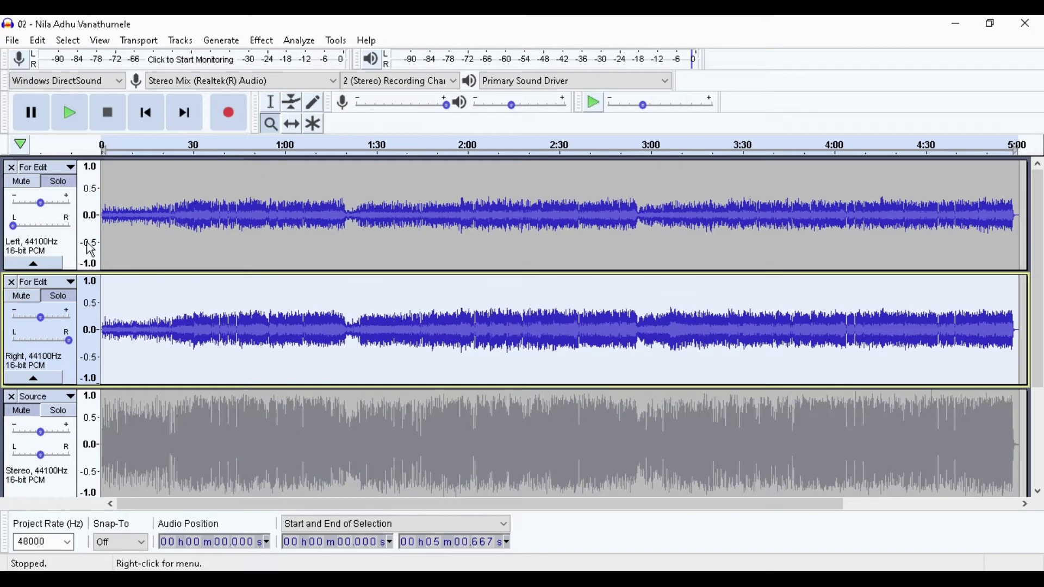
- Amplify only the left For Edit channel by 2.4 dB
click(67, 253)
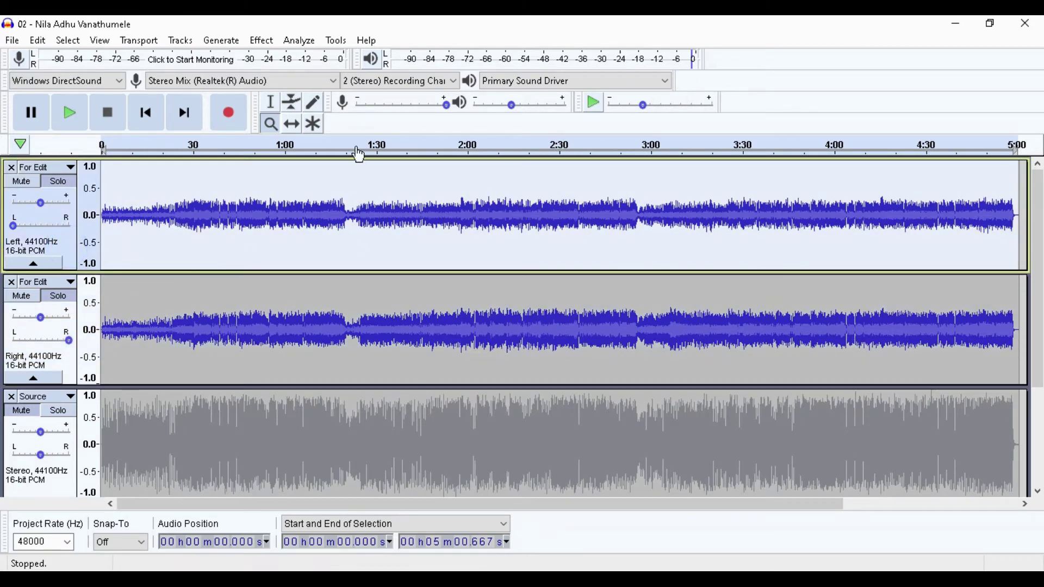
click(262, 40)
mouse_move(345, 107)
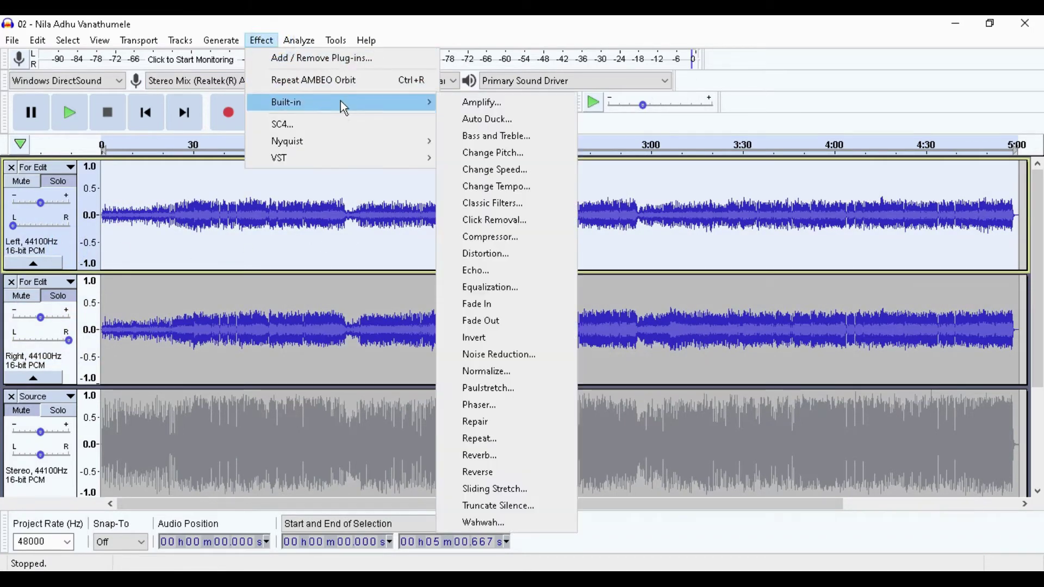
click(457, 102)
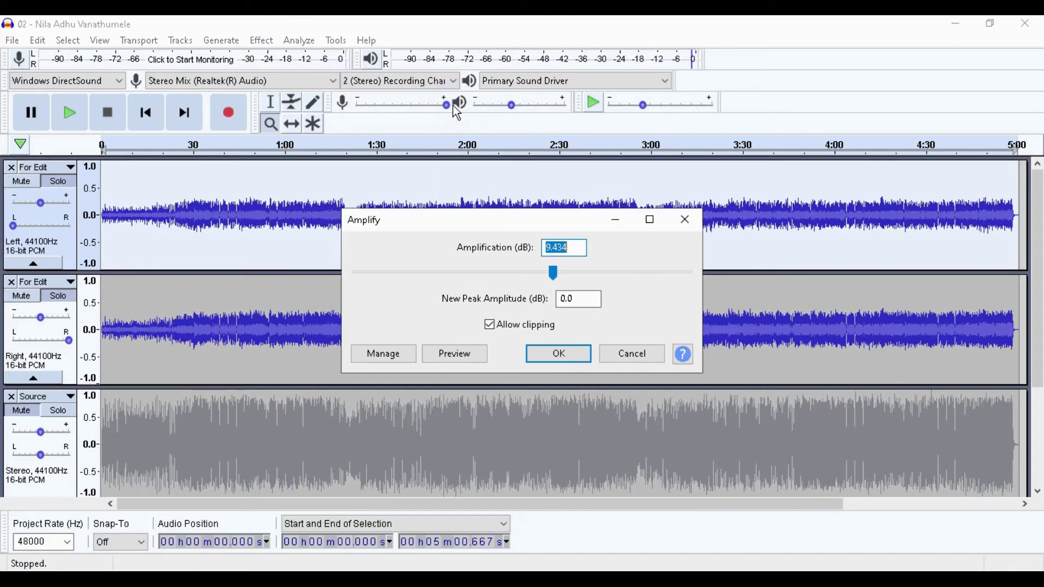
text(2.4)
key(Return)
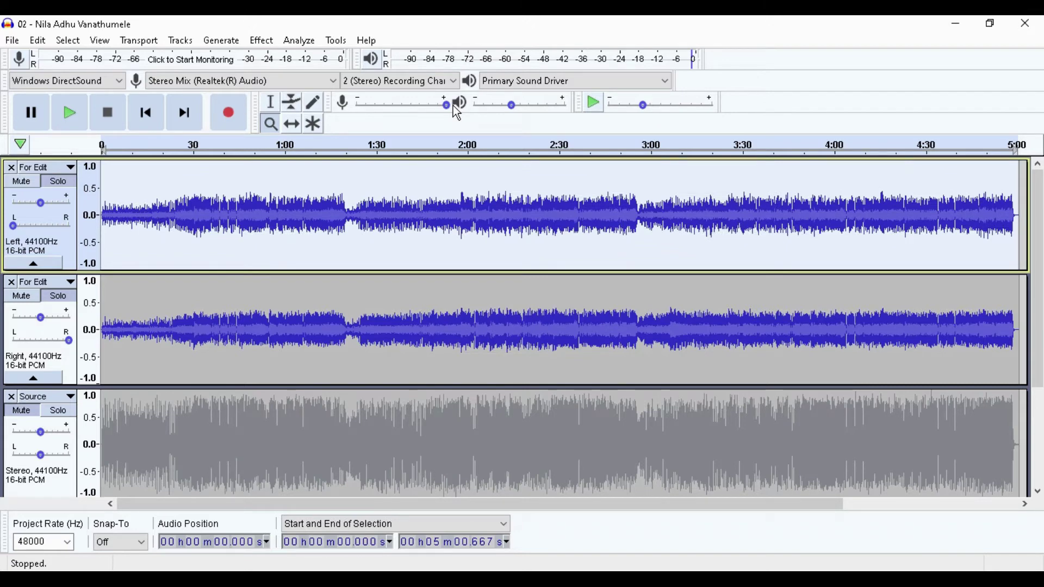
- Rejoin the For Edit channels into one stereo track and apply A1StereoControl to it with a stereo width of 141 %
click(60, 168)
click(101, 352)
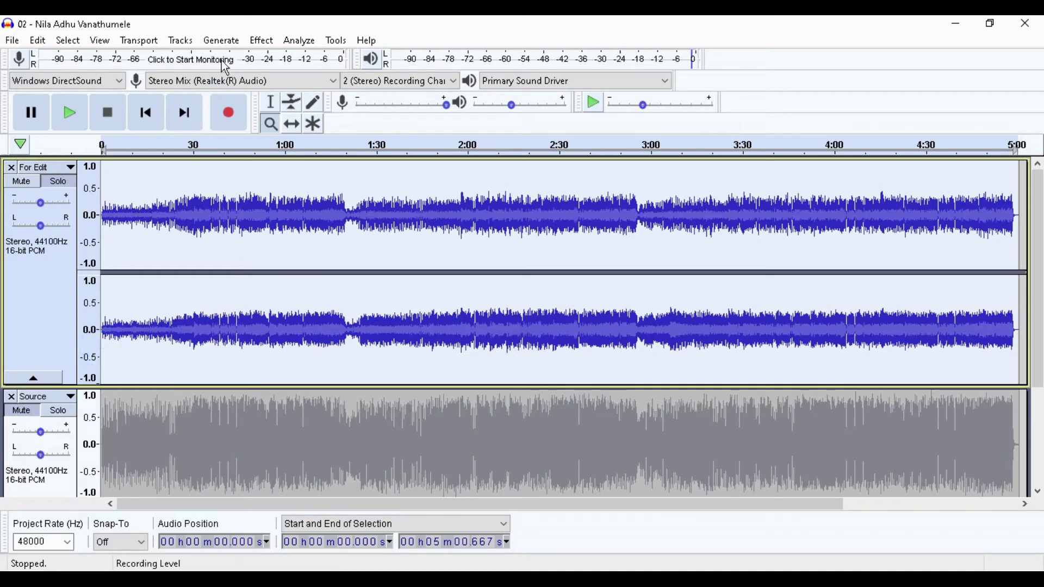
click(258, 45)
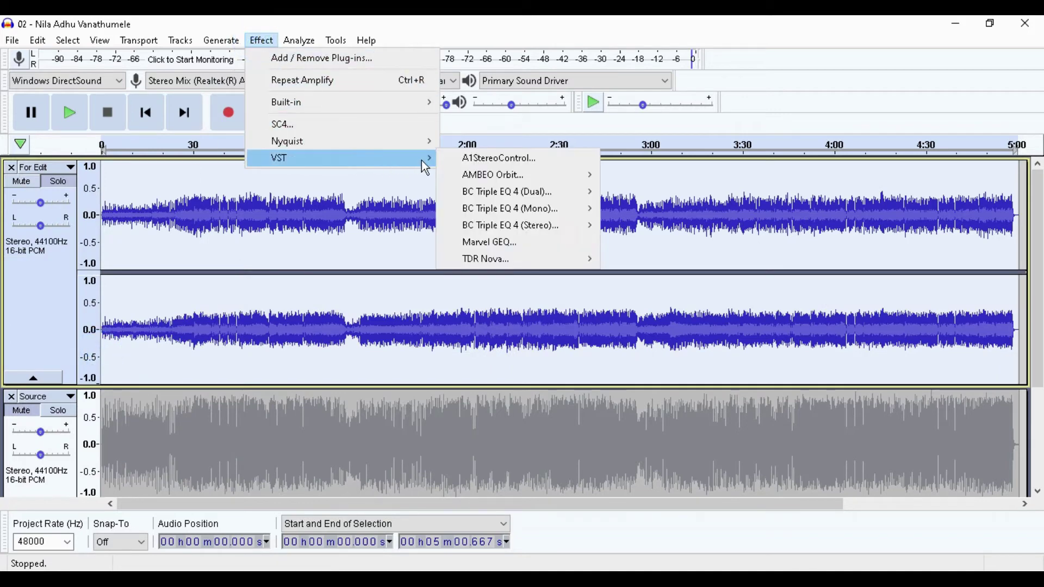
click(455, 160)
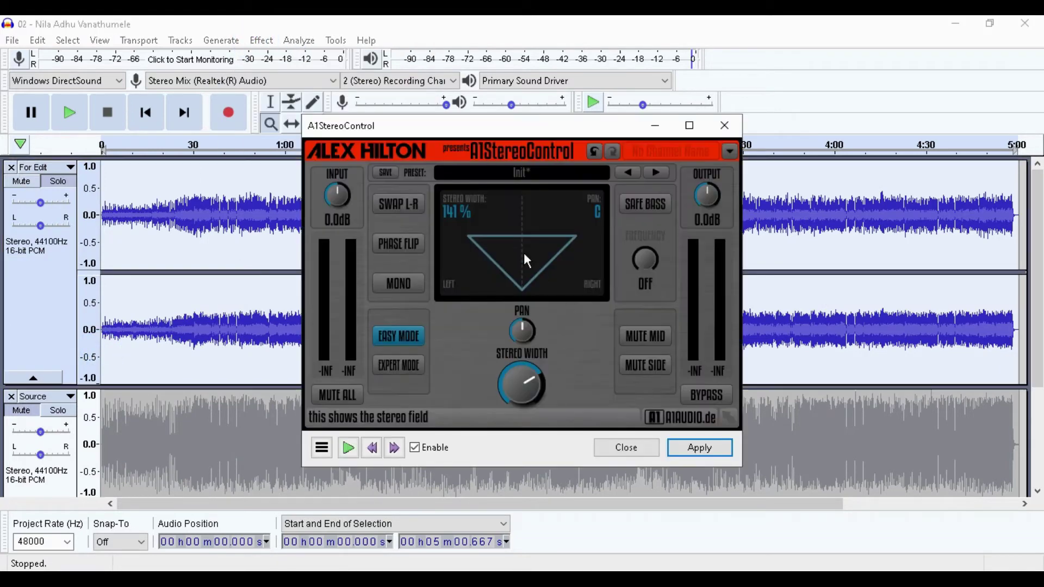
click(698, 448)
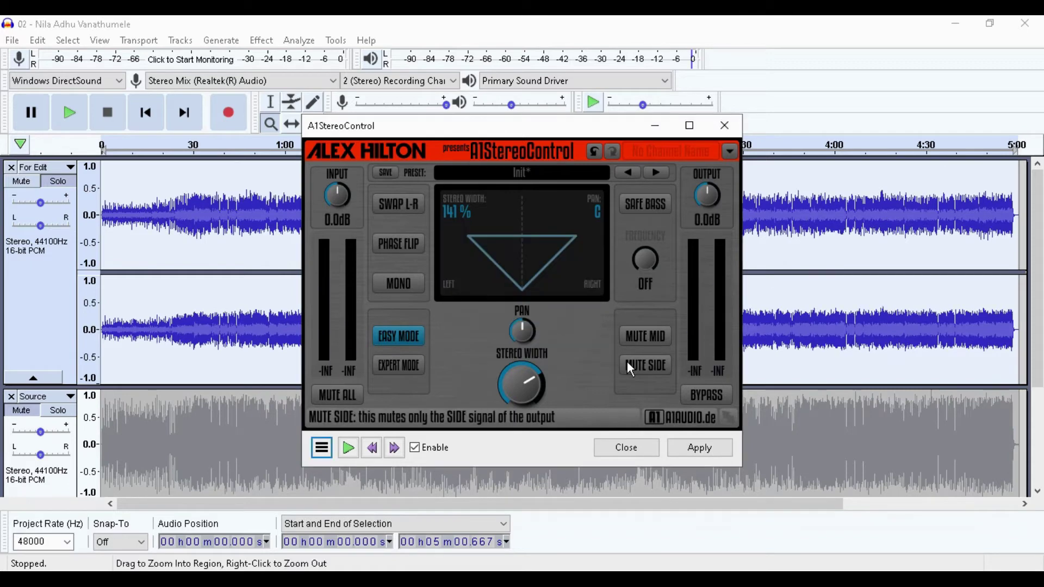
click(726, 130)
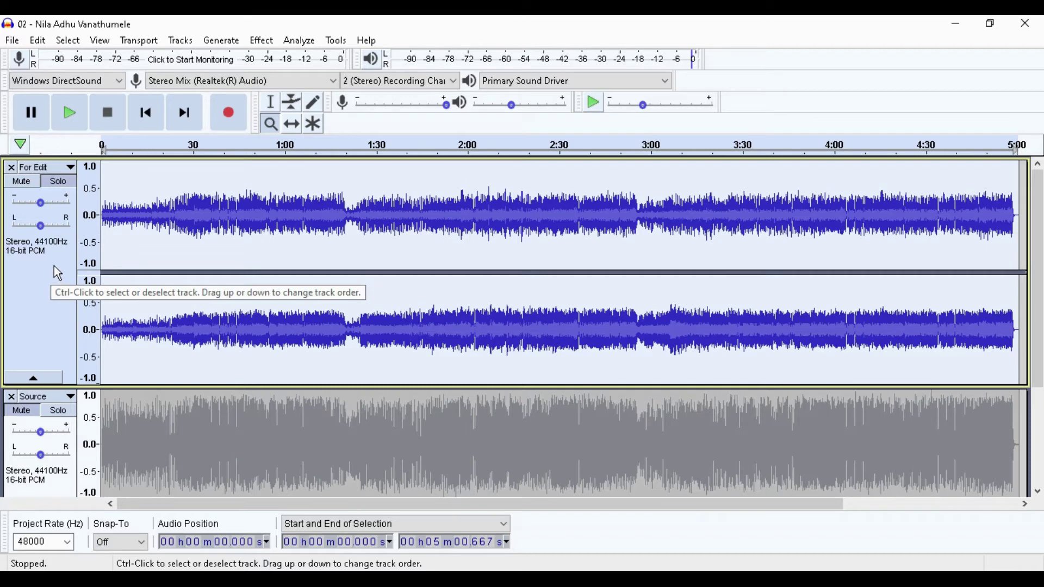
- Split the widened For Edit track into left and right channels again and select the left channel
click(43, 167)
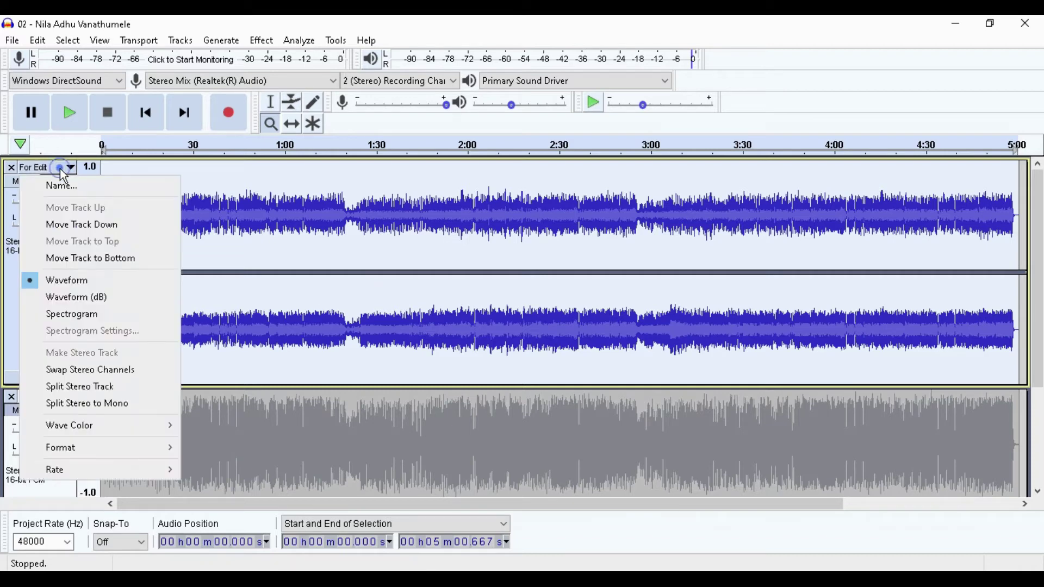
click(106, 389)
click(76, 256)
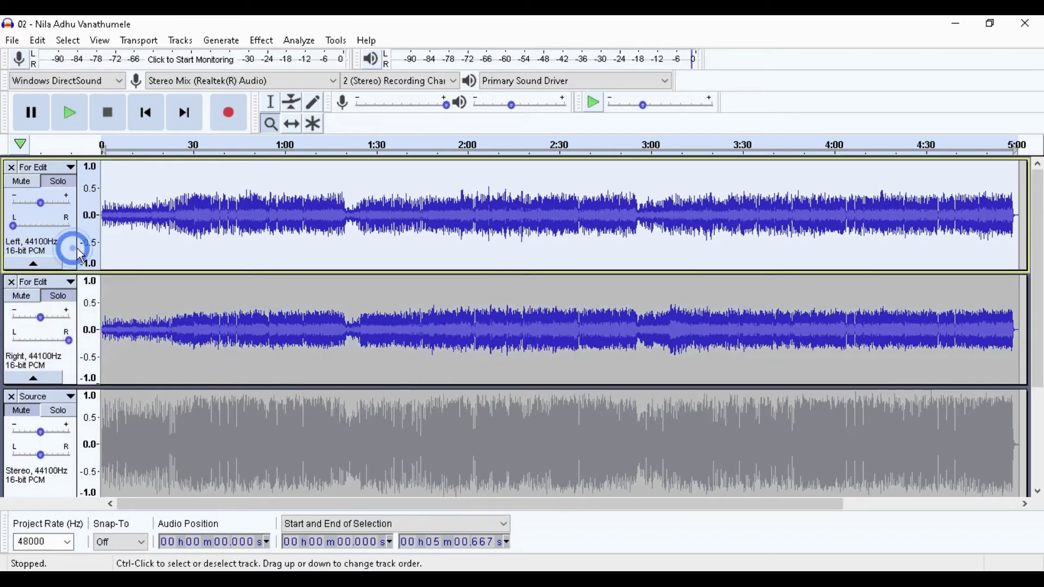
- Open AMBEO Orbit for the left For Edit channel and set the effect's width to 60 %
click(265, 41)
mouse_move(322, 102)
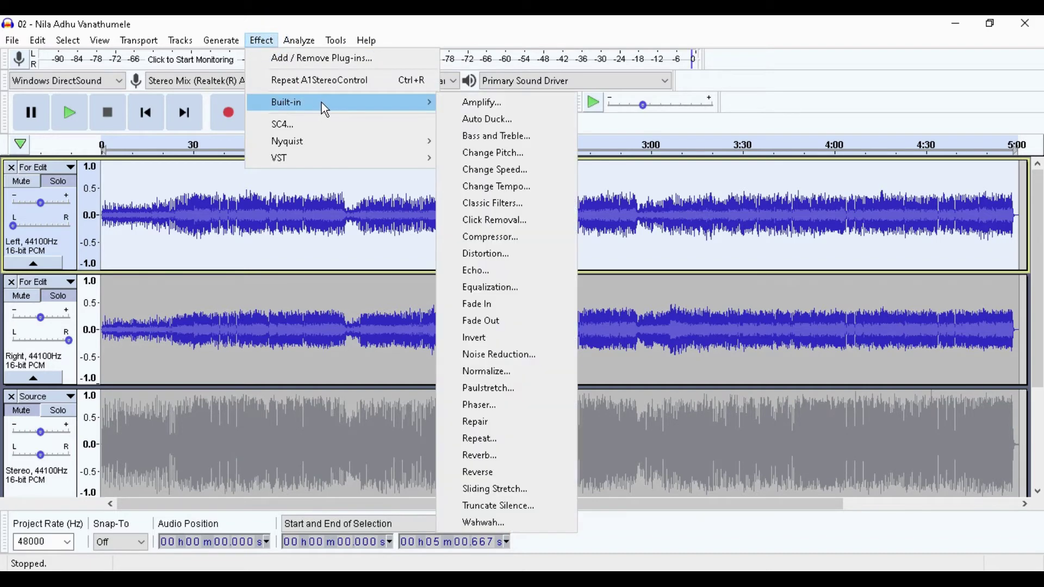
mouse_move(333, 159)
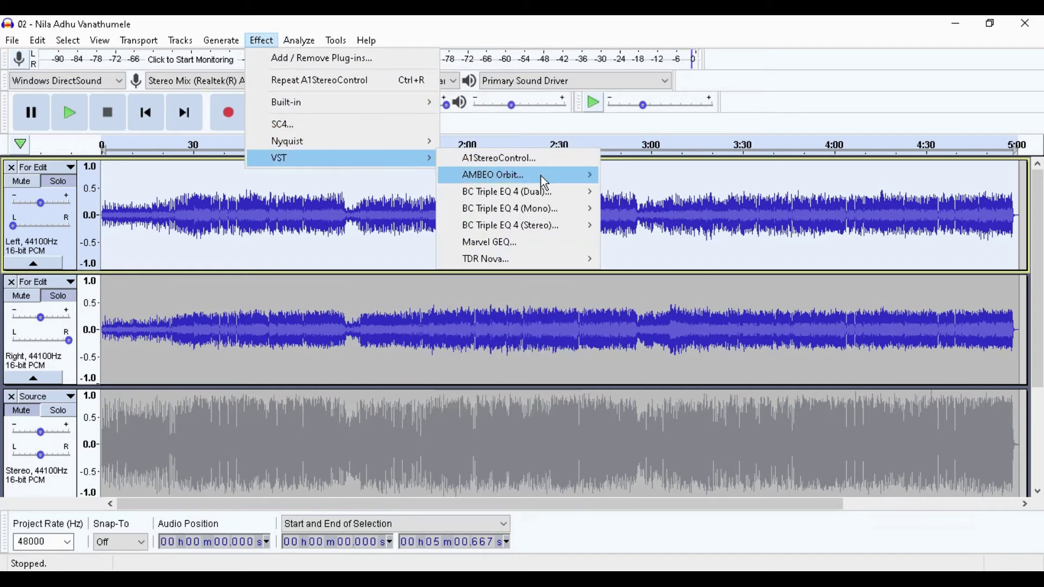
mouse_move(540, 175)
click(631, 175)
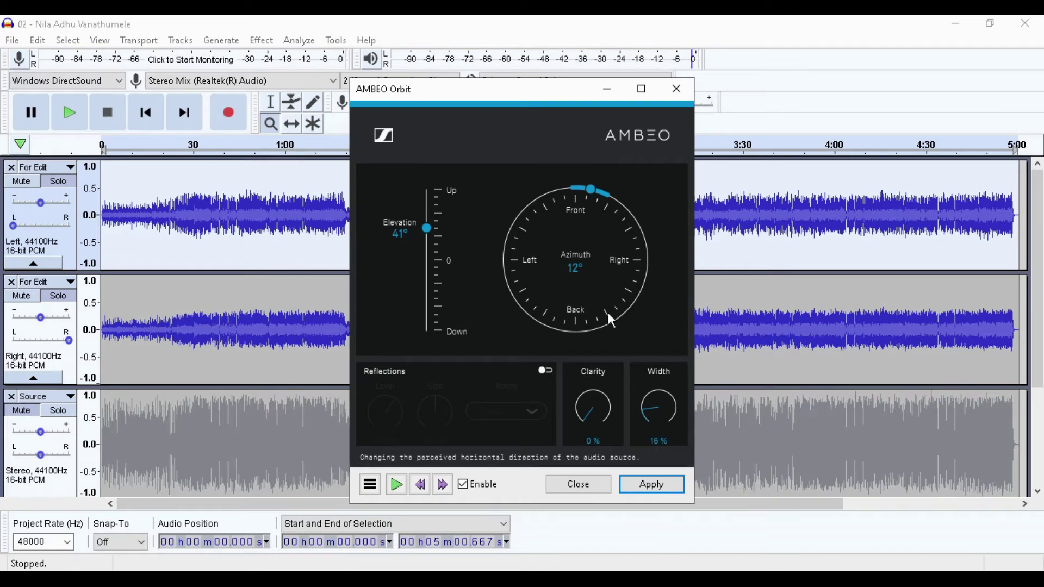
scroll(655, 403, up, 10)
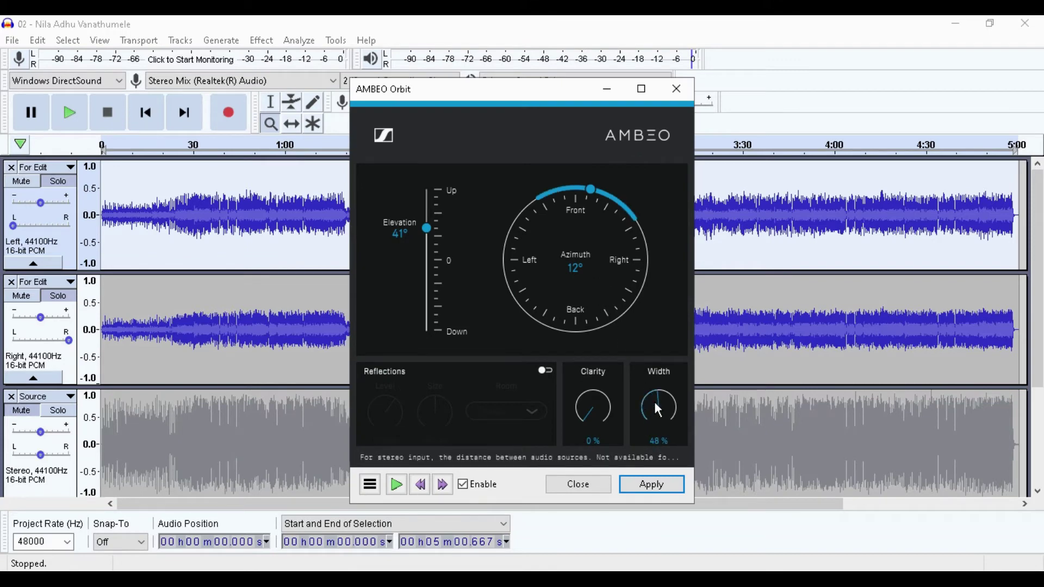
scroll(658, 409, up, 3)
scroll(656, 407, up, 1)
- Set the AMBEO Orbit azimuth to 21° and apply the effect to the left For Edit channel
double_click(570, 267)
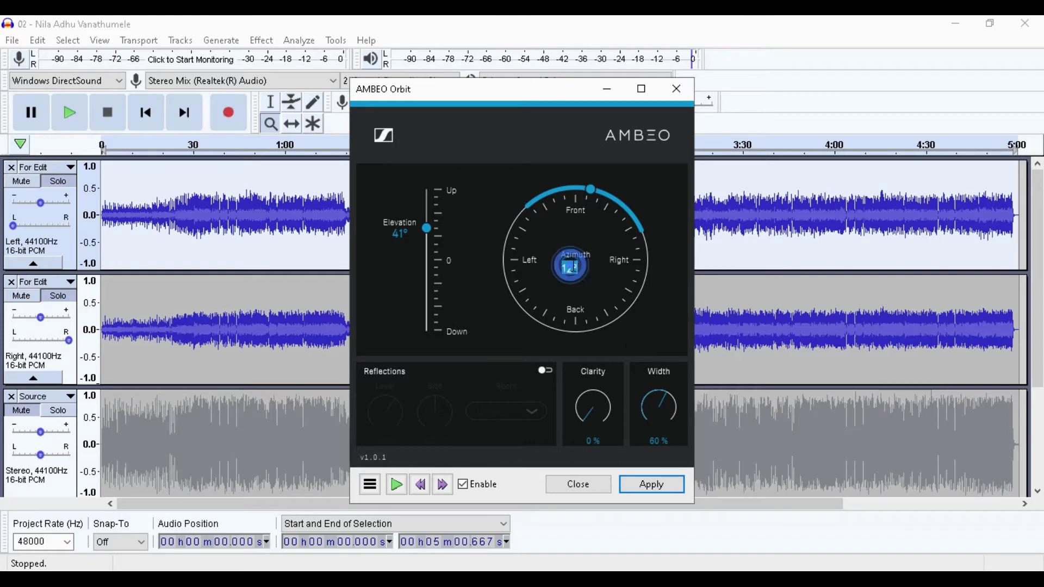
text(21)
key(Return)
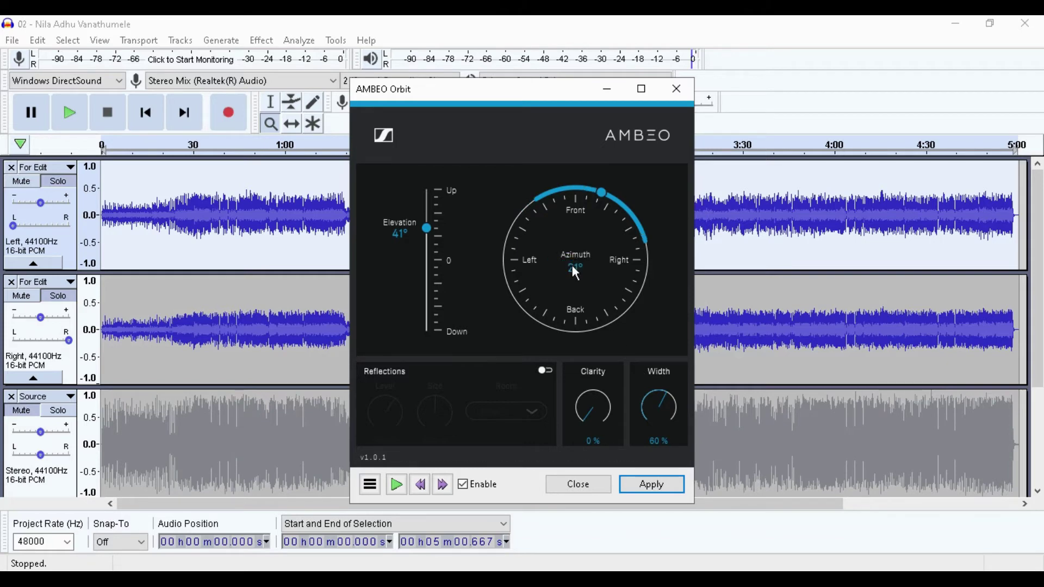
click(656, 487)
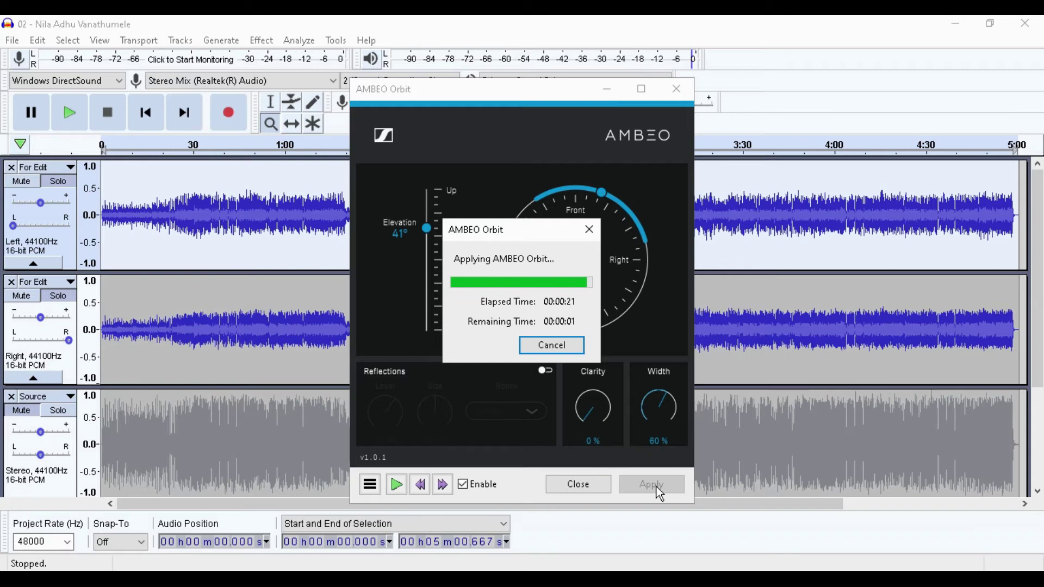
- Apply AMBEO Orbit with the same settings to the right For Edit channel and close the effect
click(66, 356)
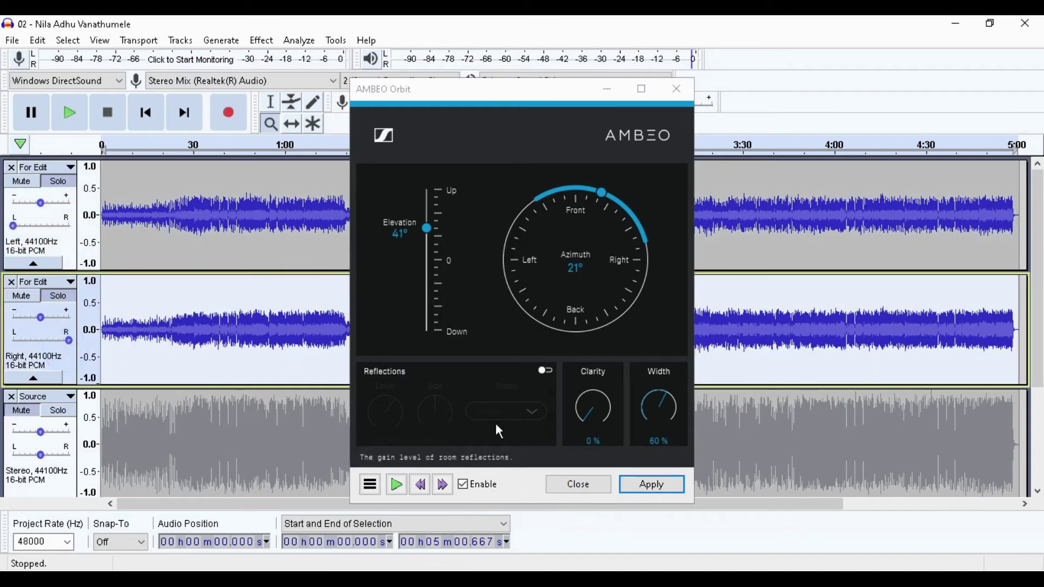
click(651, 489)
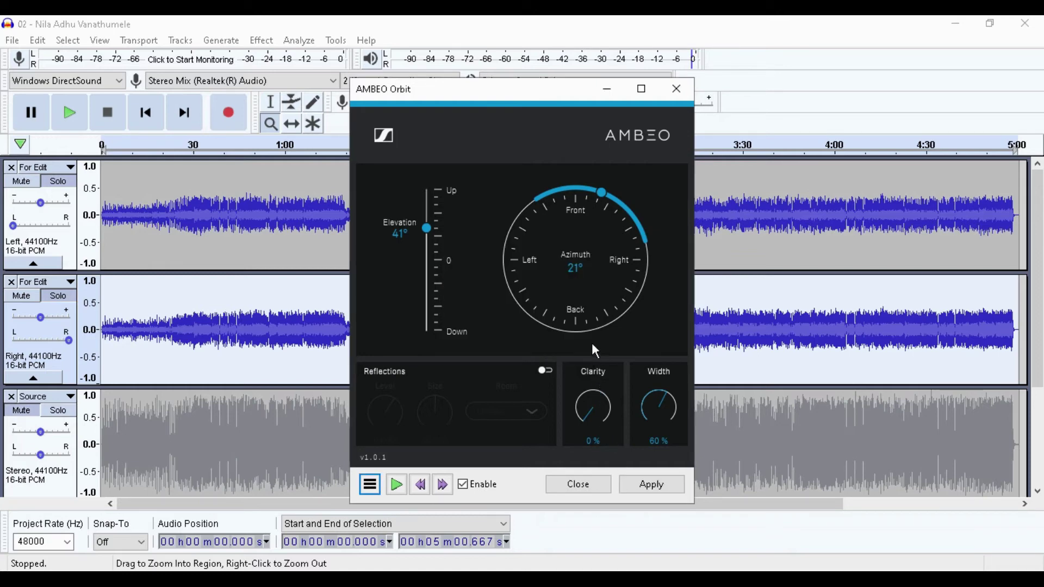
click(691, 88)
- Rejoin the For Edit channels into one stereo track and amplify the whole track by 7.184 dB
click(68, 171)
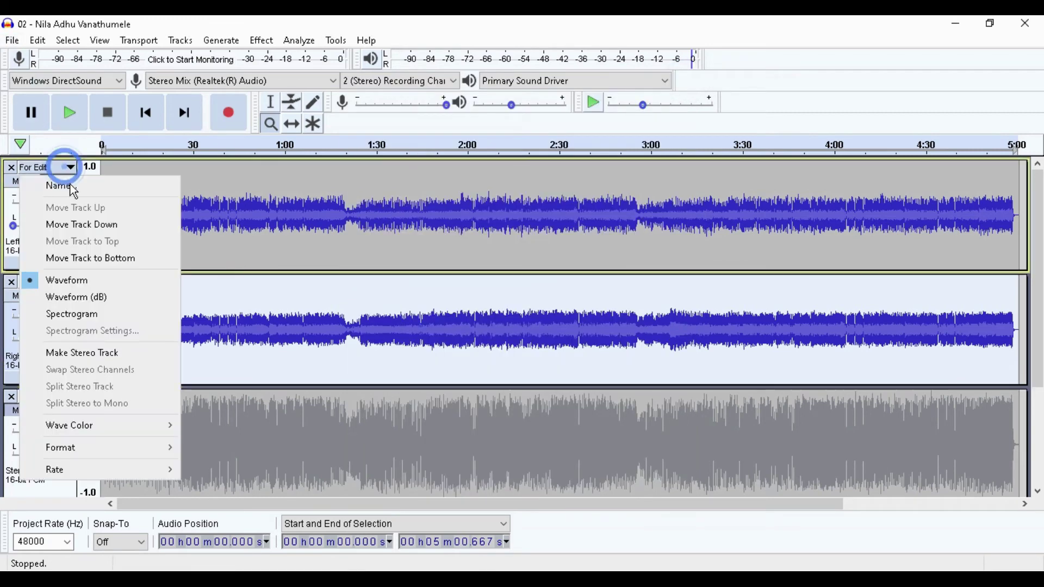
click(120, 351)
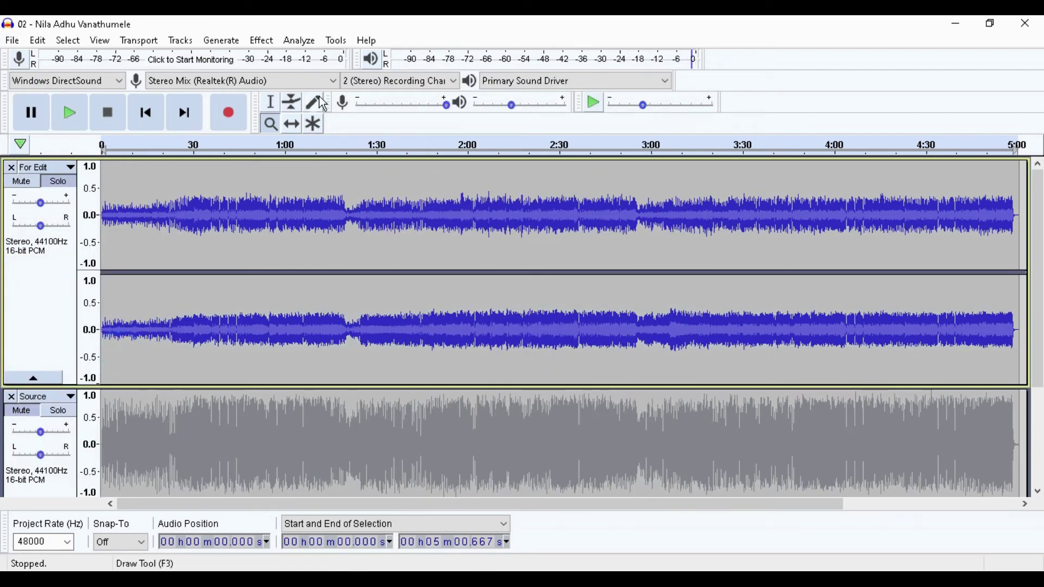
click(262, 41)
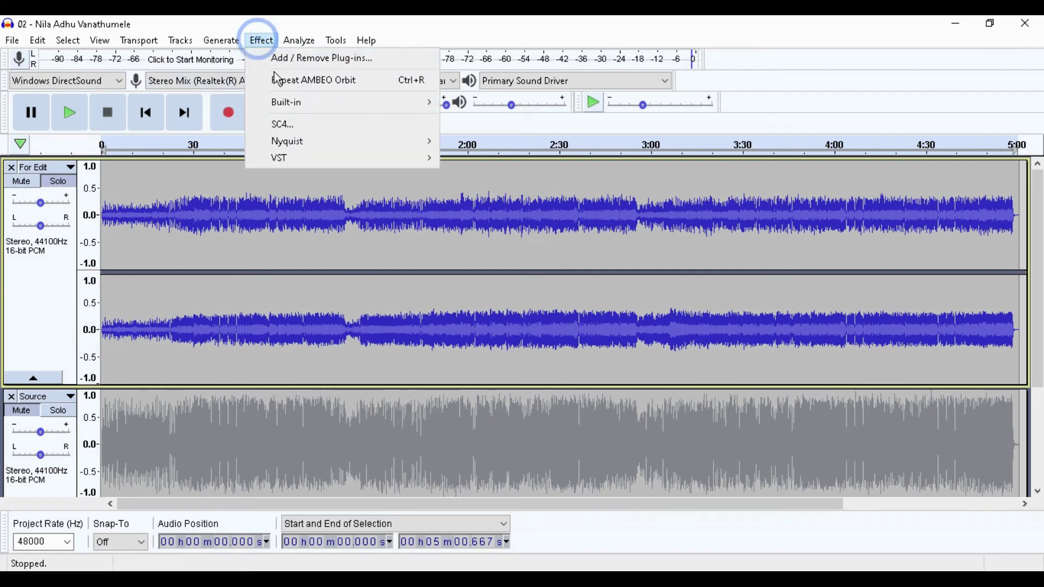
click(68, 279)
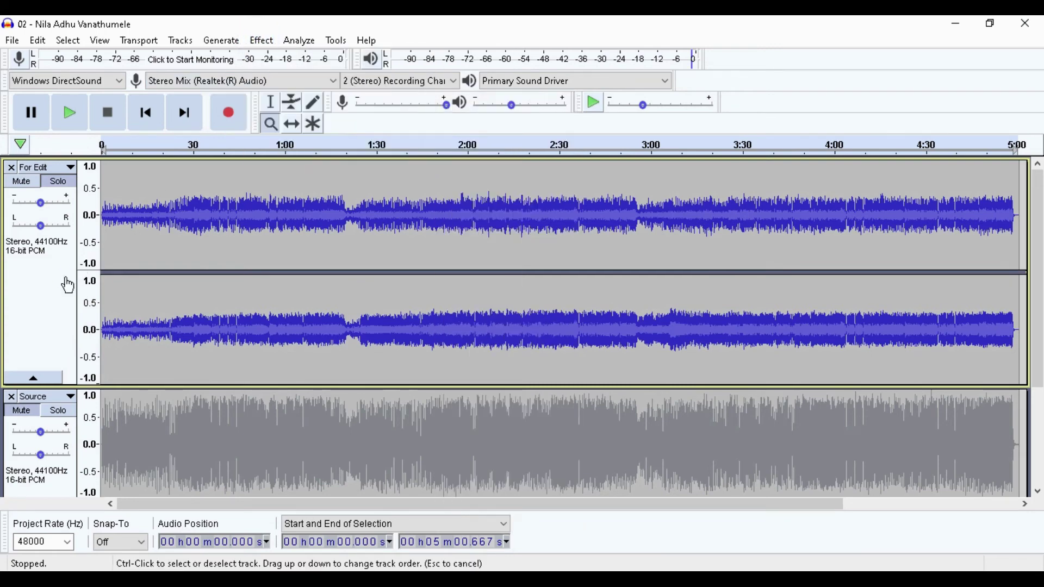
click(261, 41)
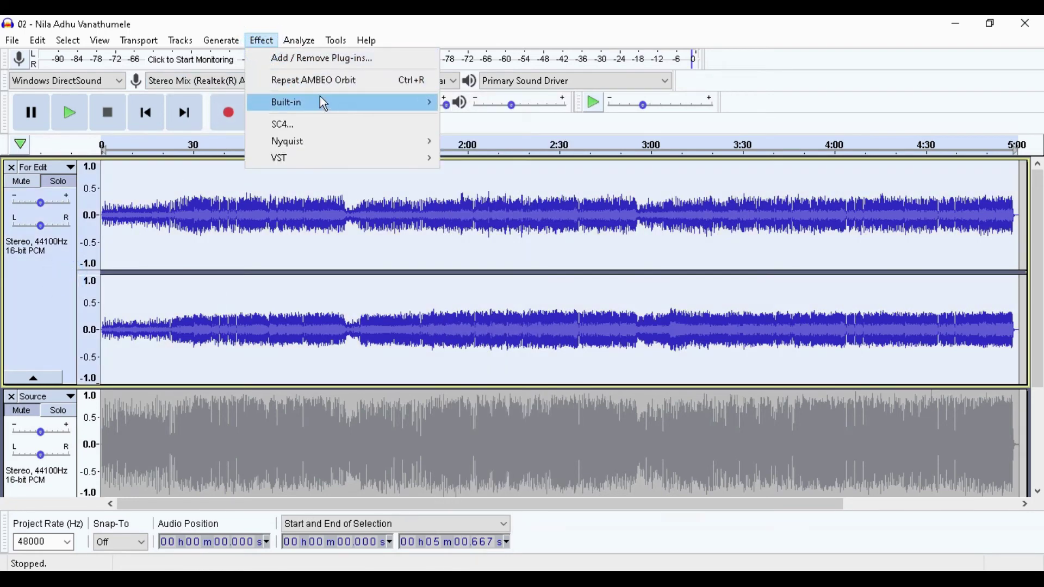
mouse_move(429, 109)
click(482, 102)
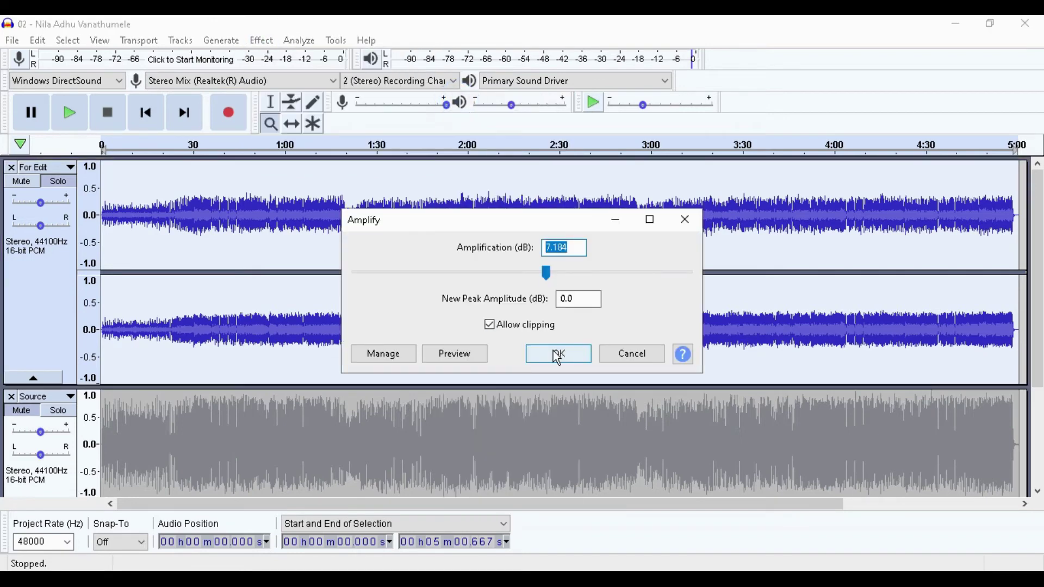
click(557, 356)
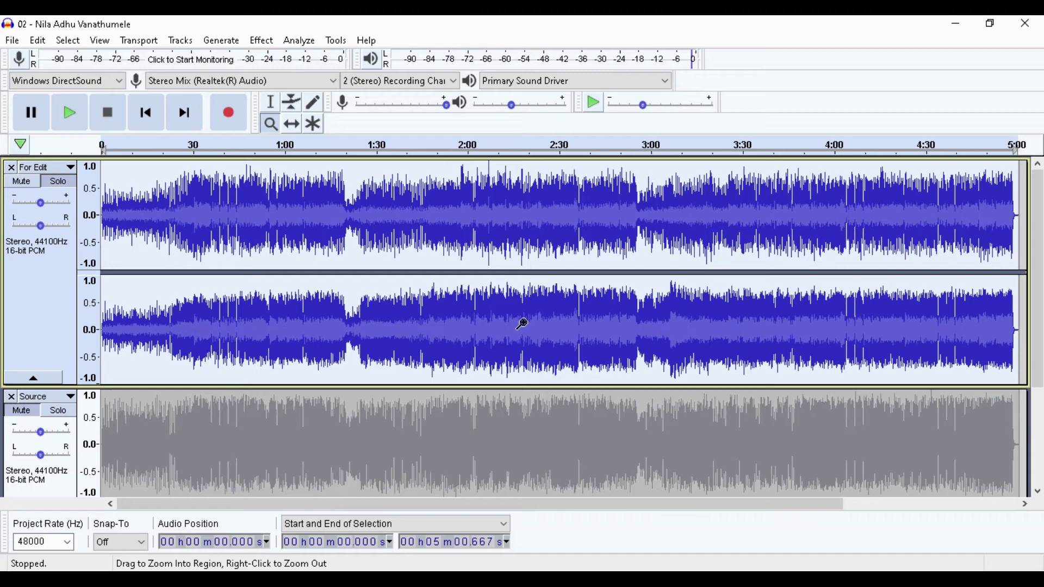
- Apply Bass and Treble to the For Edit track with bass 1.0 dB, treble 4.0 dB and volume 0.0 dB, and close the effect
click(262, 40)
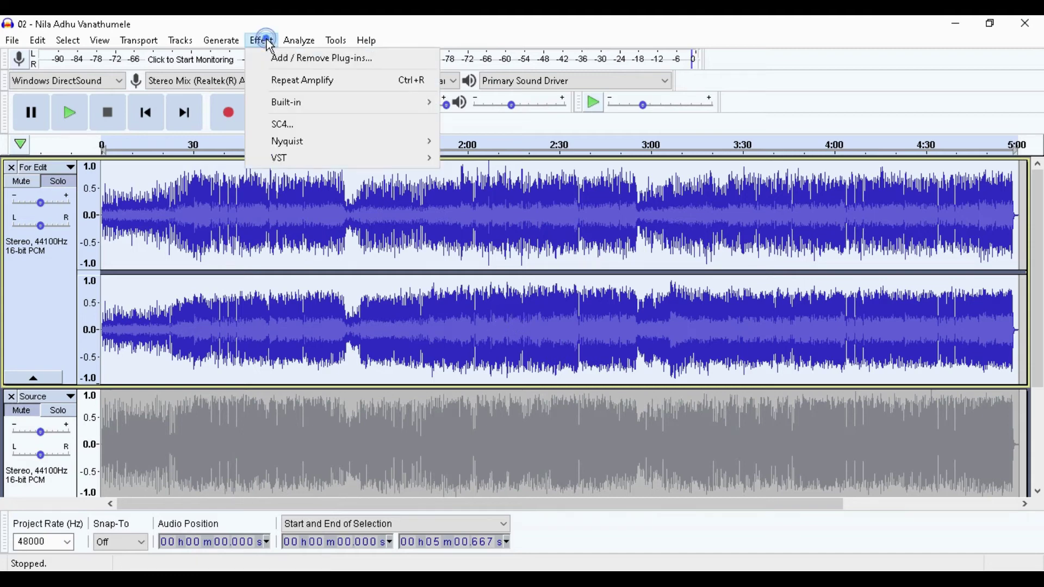
mouse_move(400, 106)
click(478, 136)
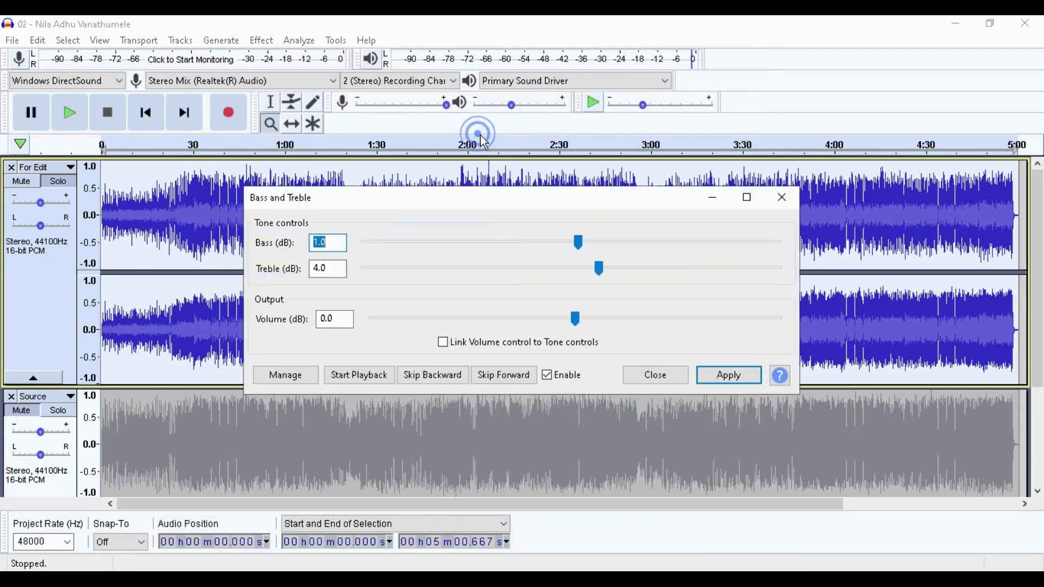
click(721, 378)
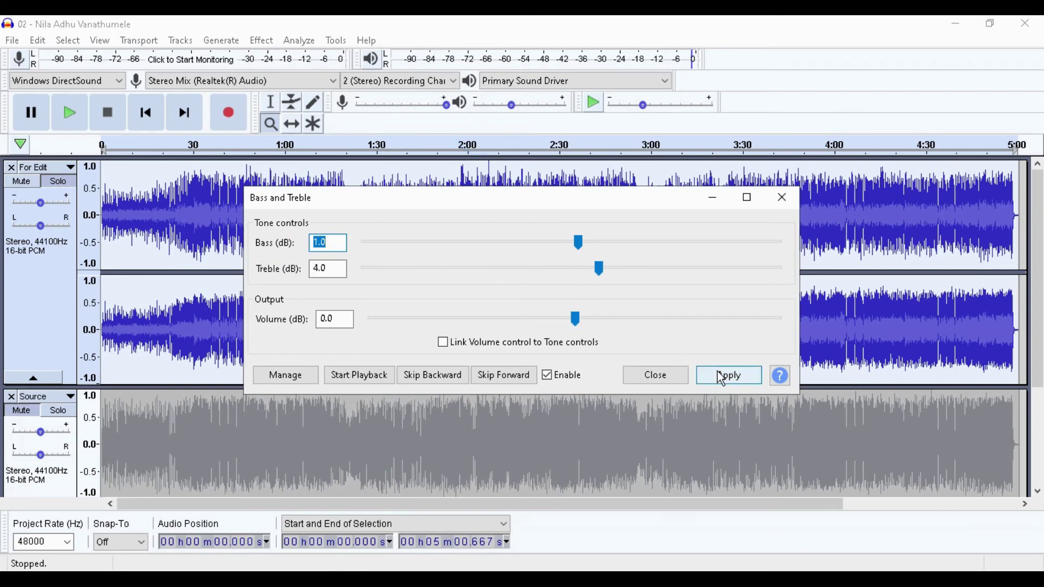
click(722, 378)
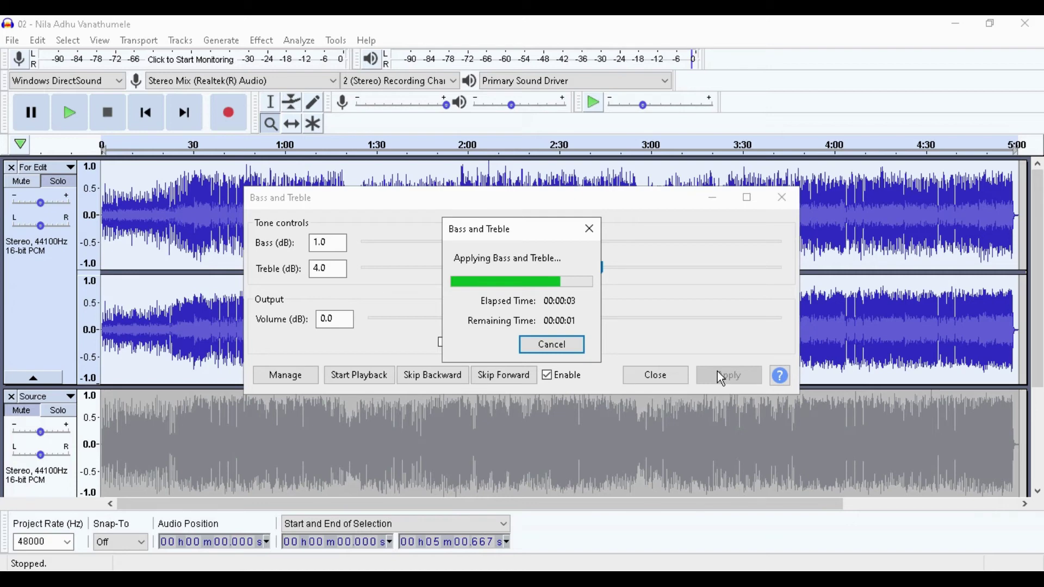
click(781, 198)
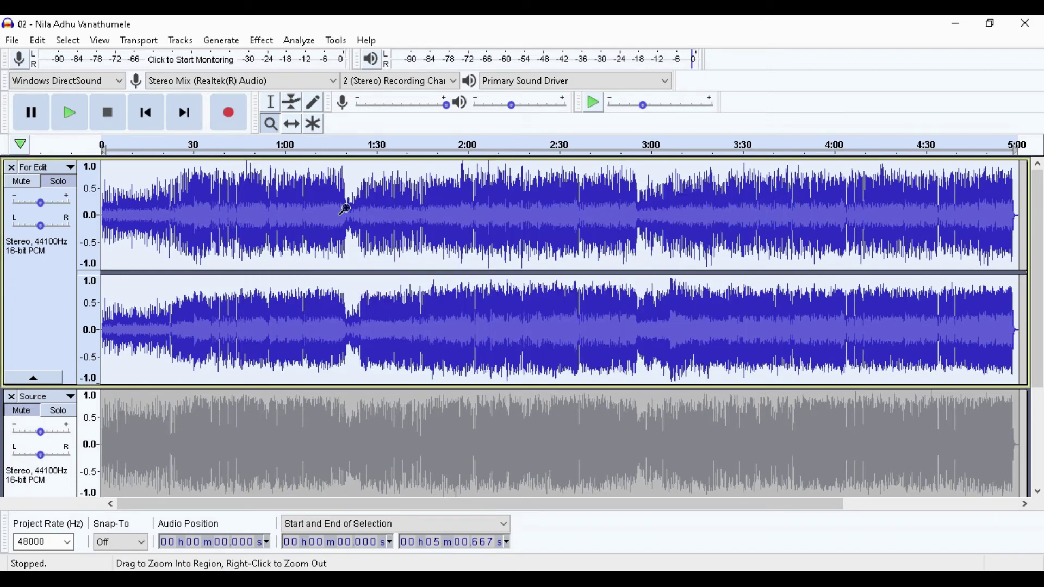
- Place the selection start in the For Edit track at about 1 min 24.852 s, just after the quiet passage
click(275, 107)
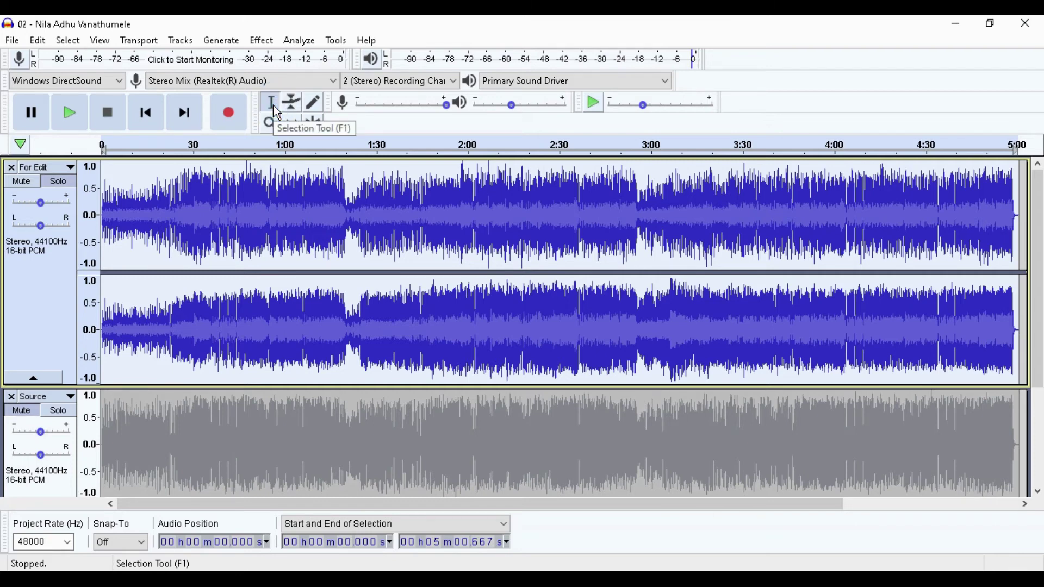
key(F4)
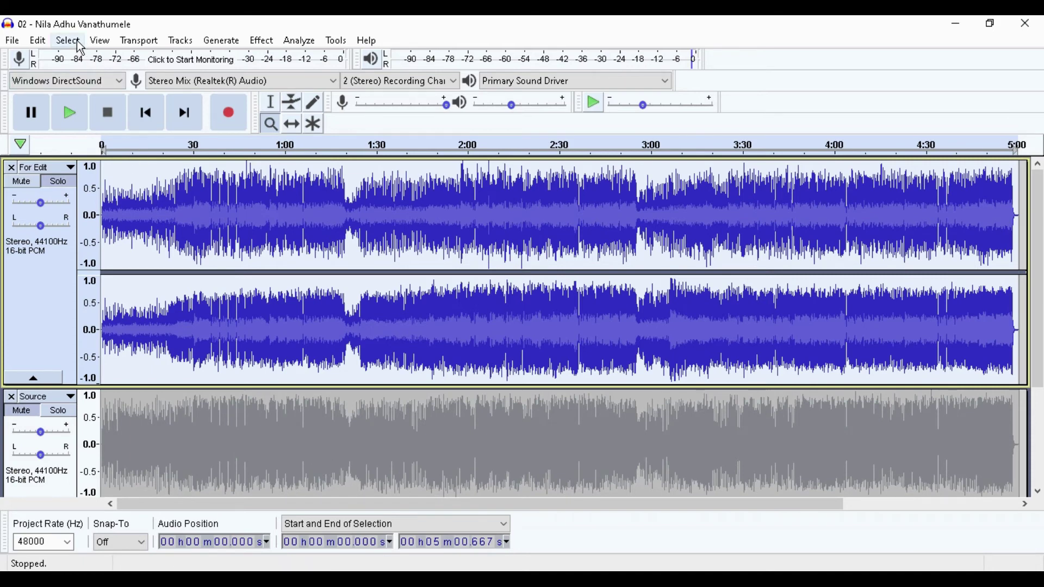
click(362, 236)
click(363, 235)
click(362, 234)
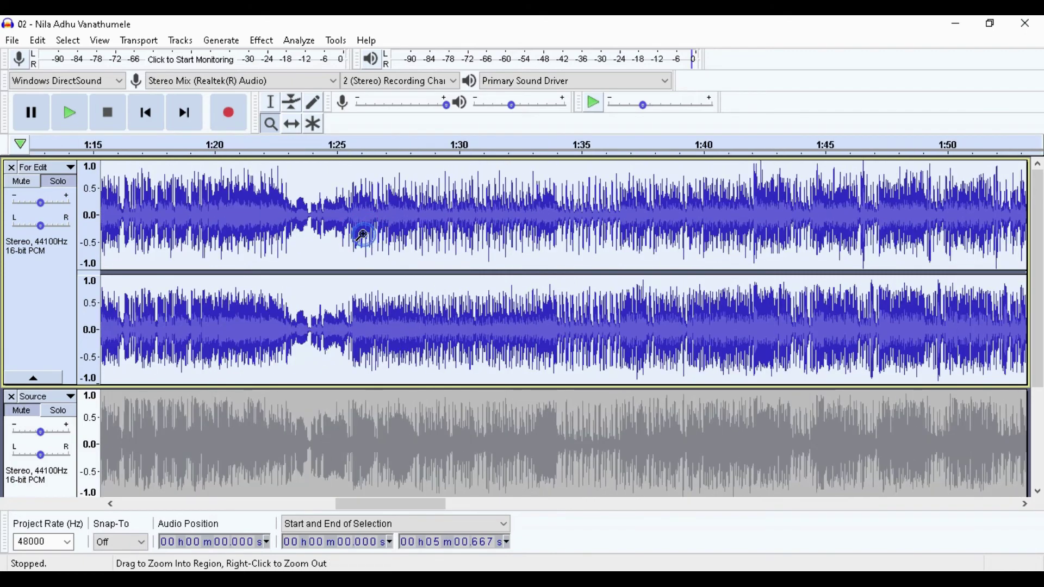
click(353, 233)
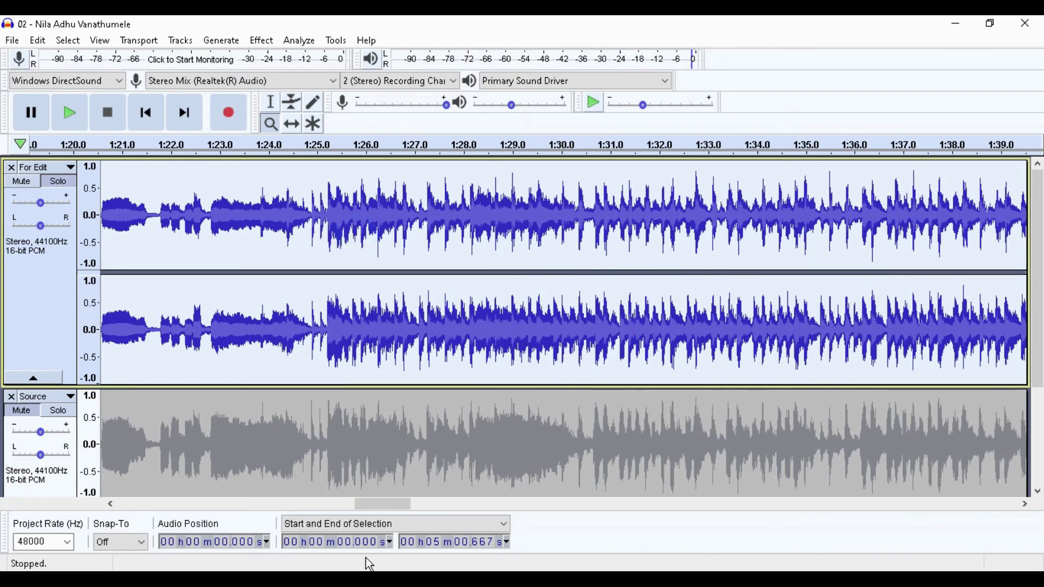
click(270, 103)
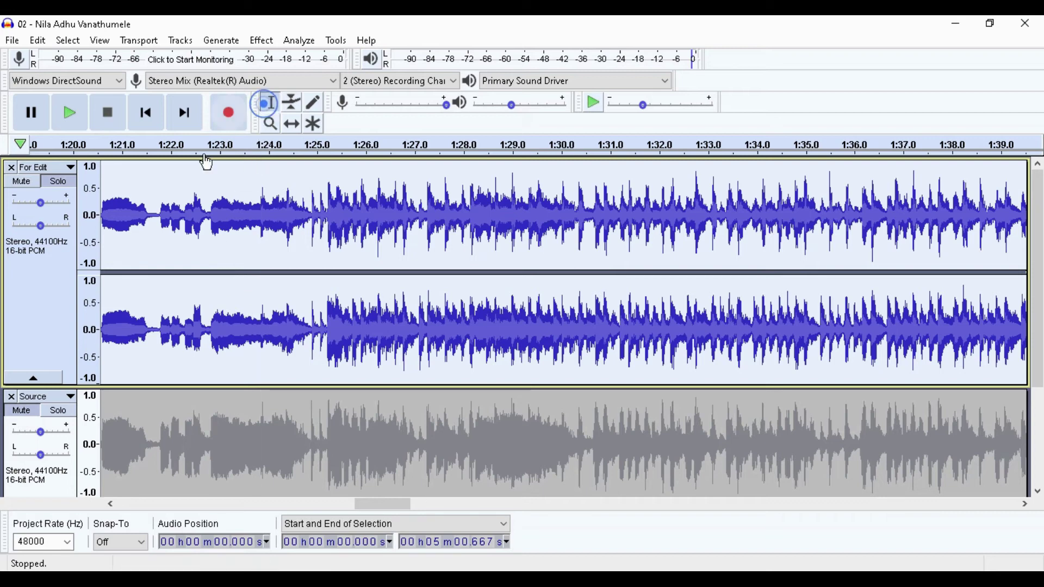
click(310, 212)
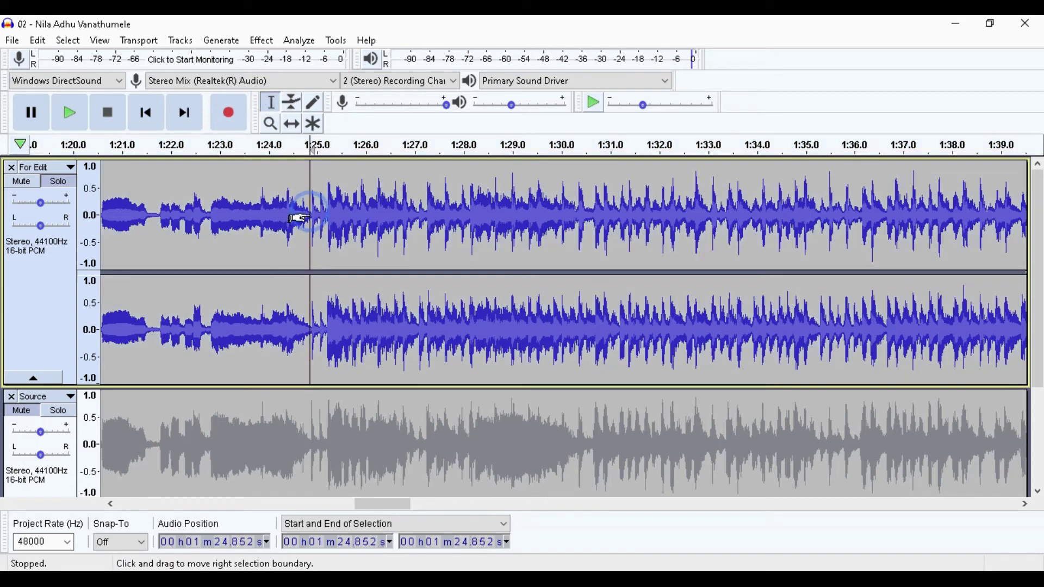
- Extend the selection's end to 1 min 30.852 s and play the selected sample of the edited track
click(271, 124)
right_click(278, 170)
right_click(278, 171)
right_click(278, 170)
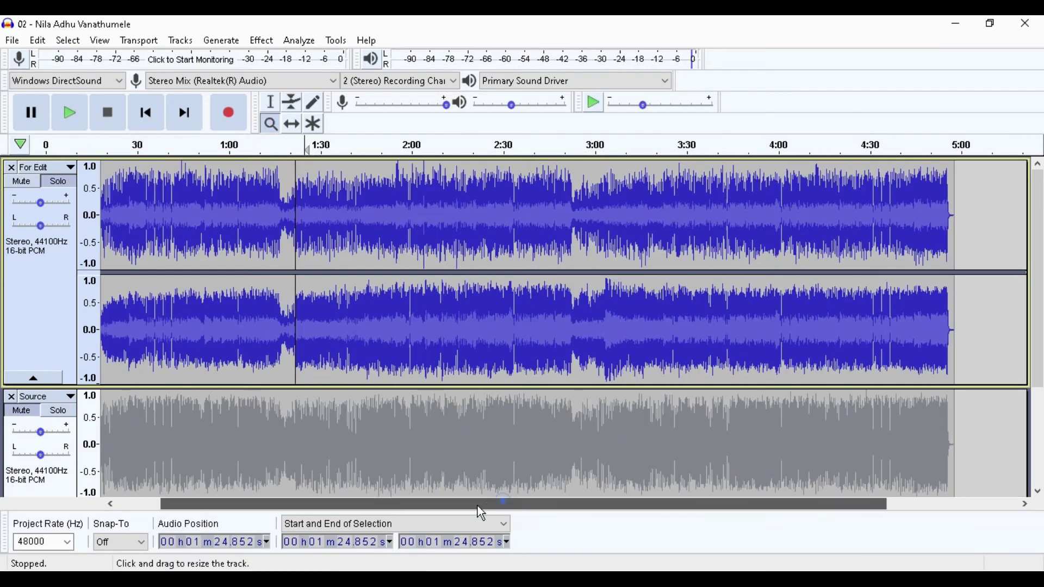
drag(478, 506, 411, 506)
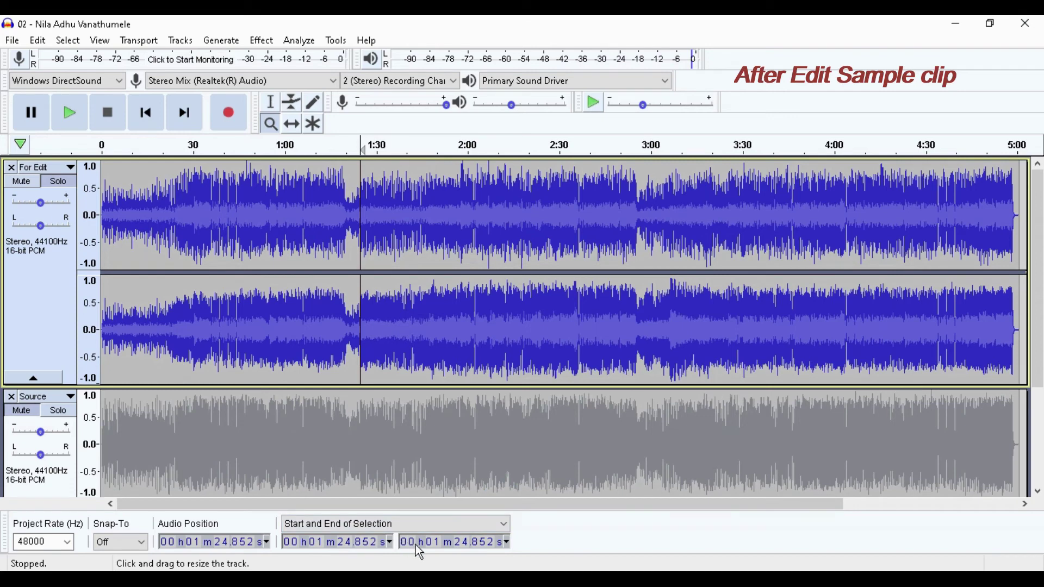
click(462, 542)
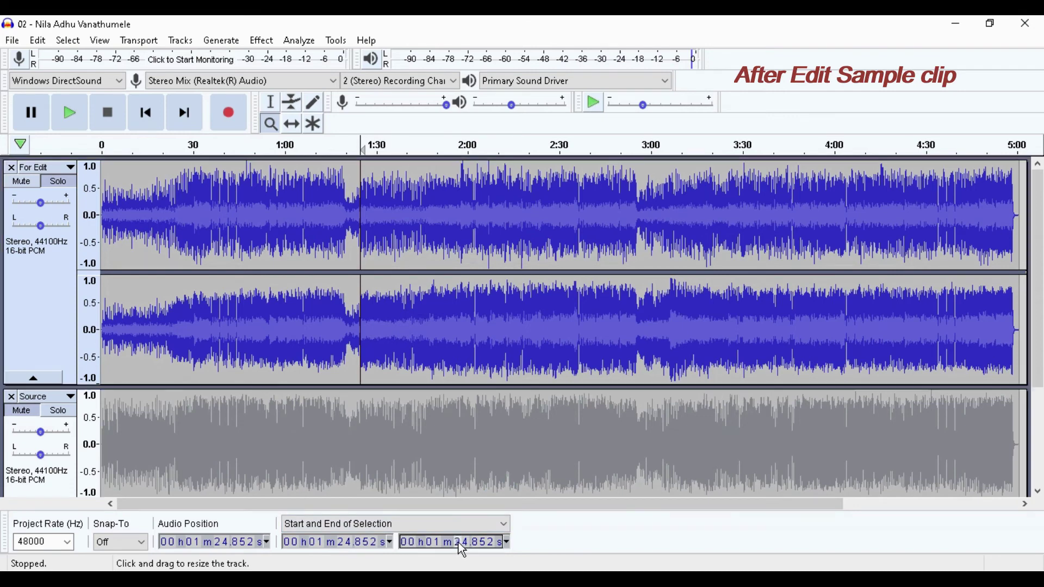
text(30)
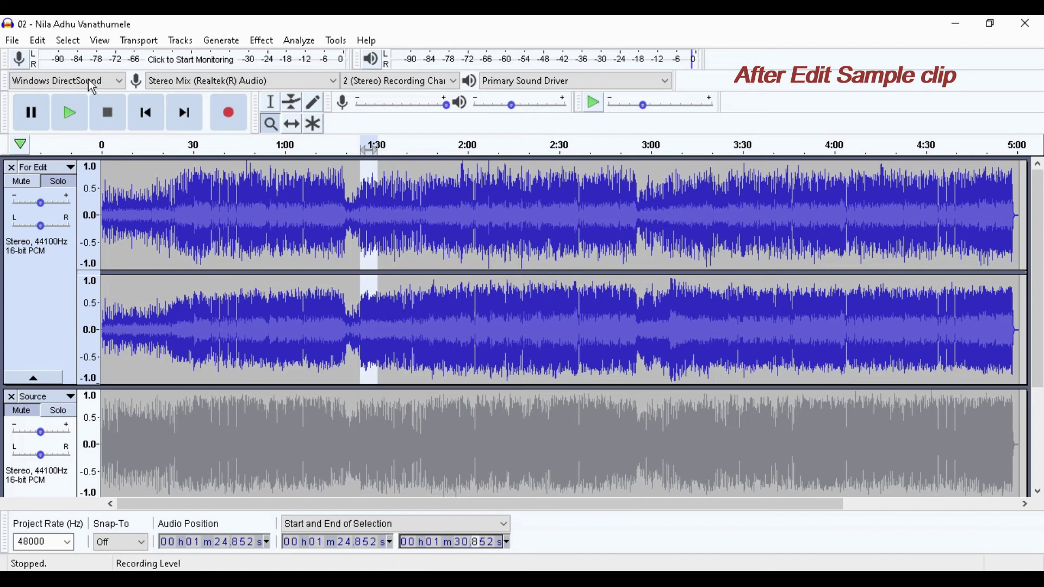
click(74, 114)
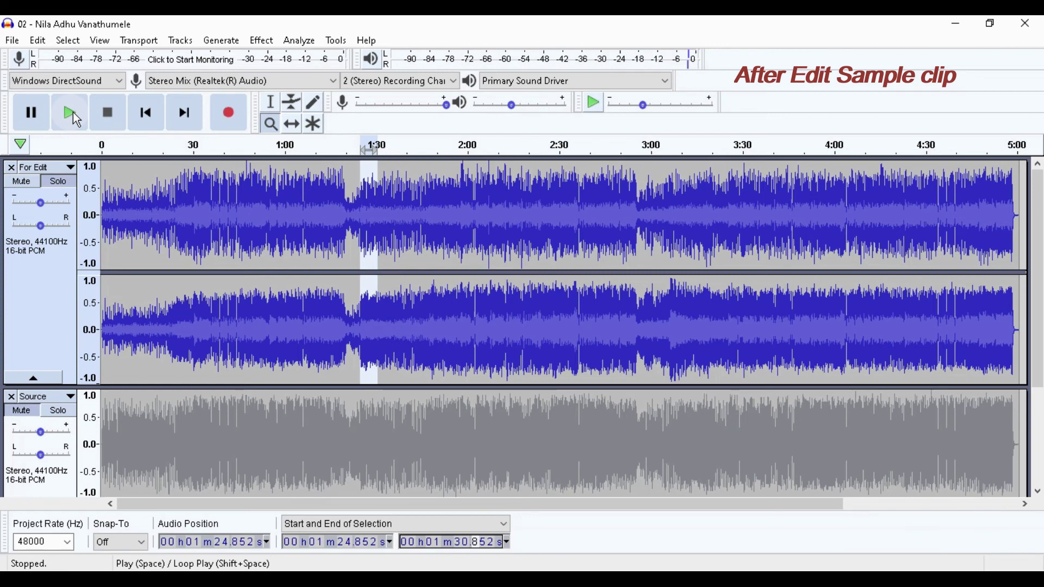
click(73, 112)
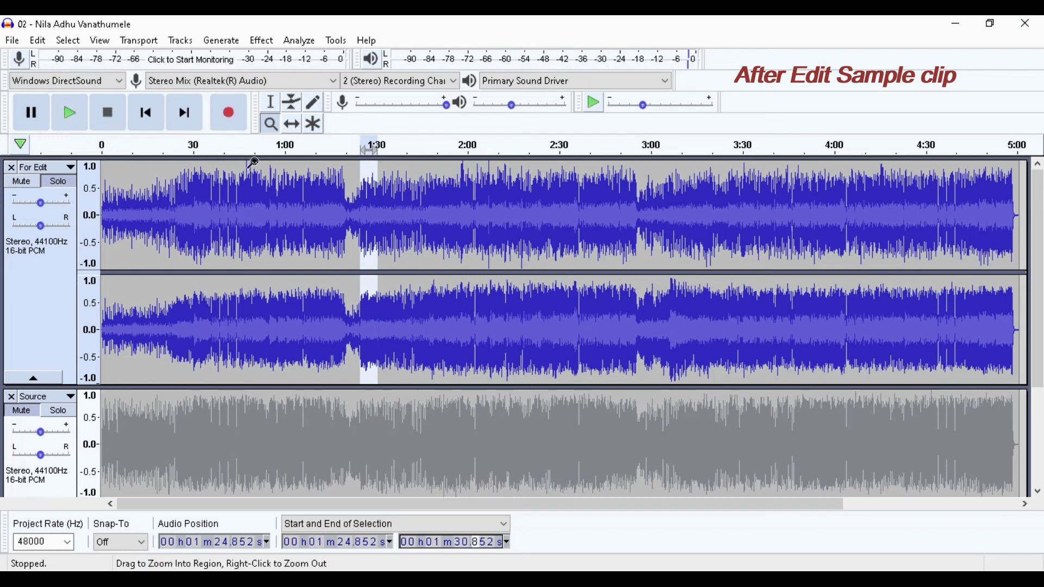
- Select a new sample in the For Edit track from about 44.061 s to 50.061 s and play it
click(274, 106)
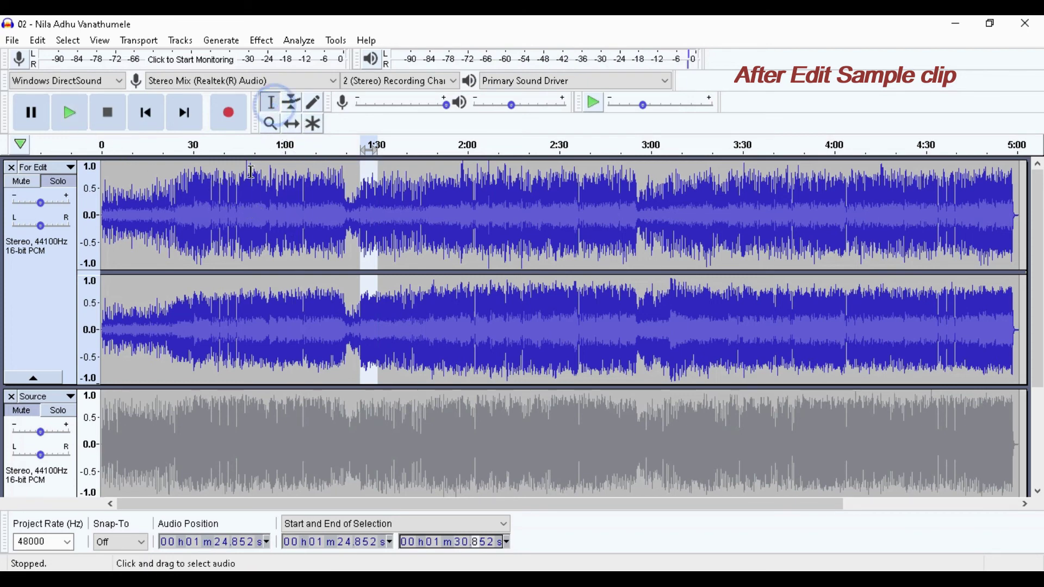
click(236, 204)
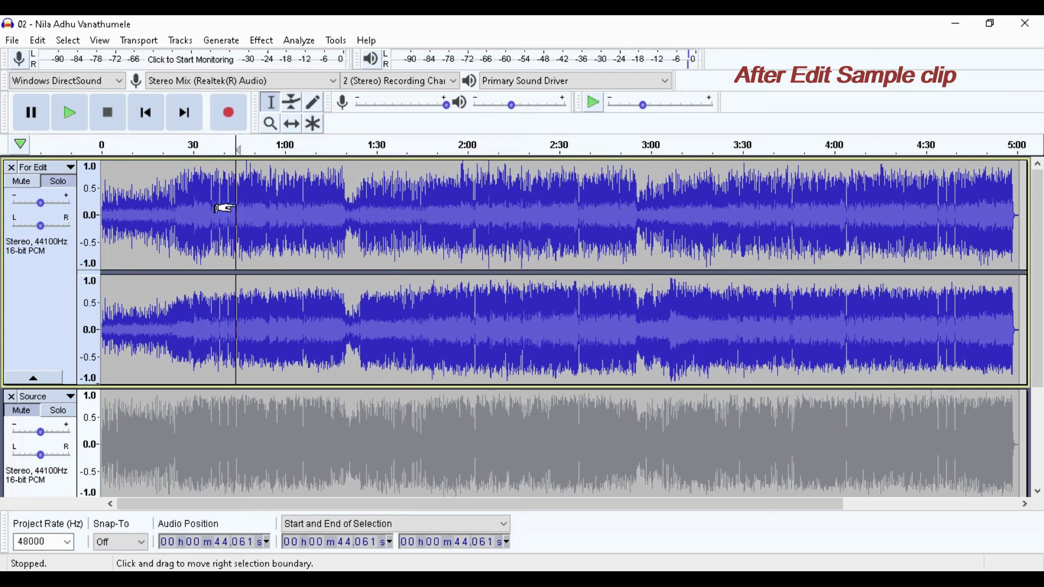
click(463, 552)
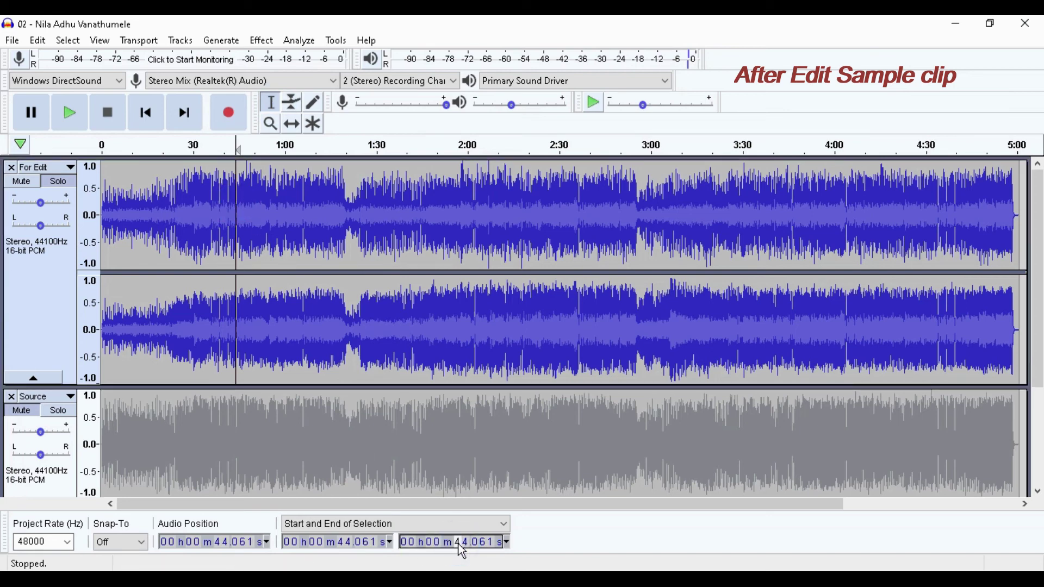
text(50)
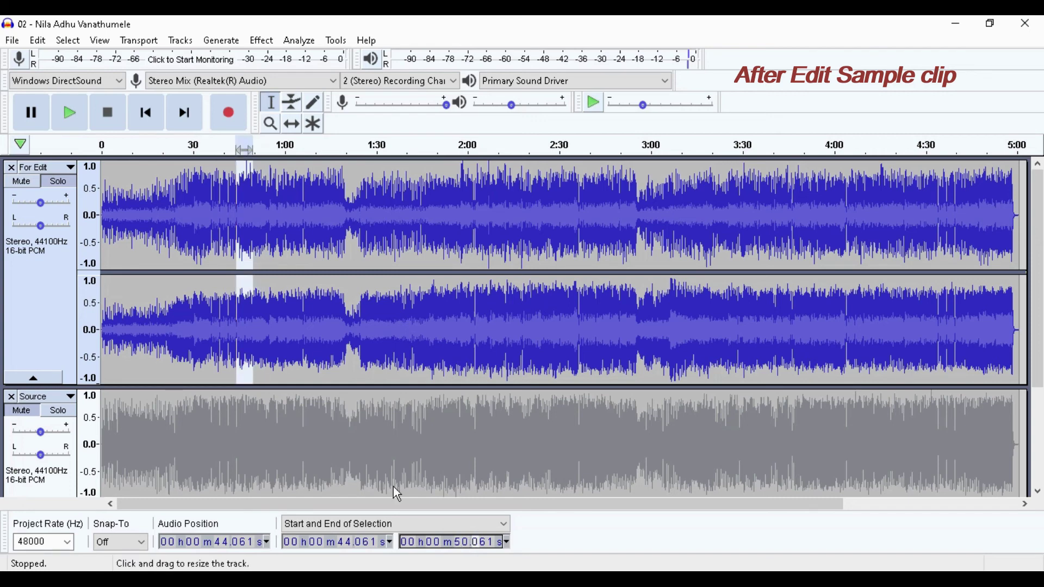
click(75, 113)
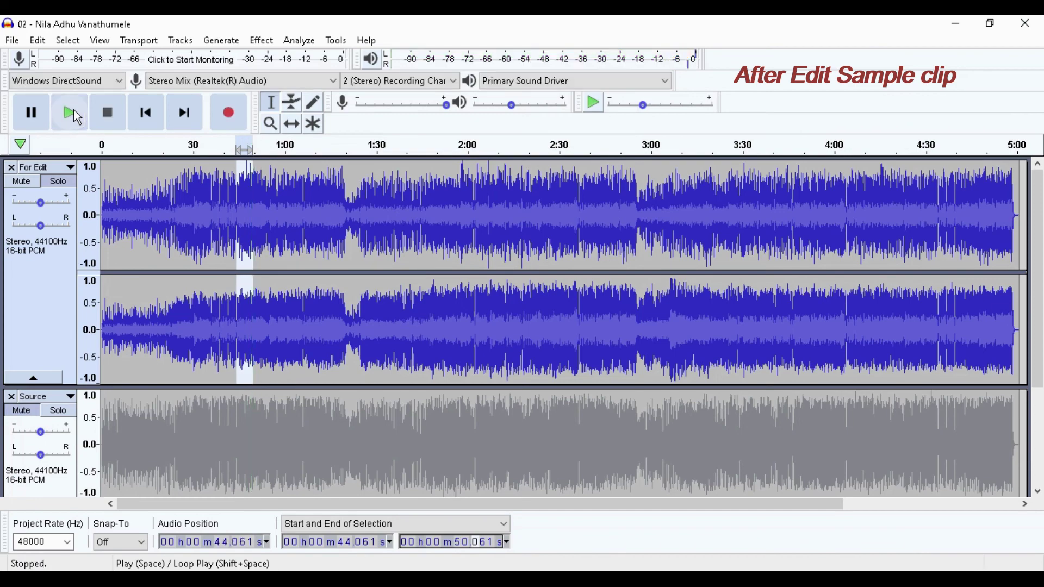
- Play the same sample with the Source track soloed, and again with the For Edit track soloed
click(52, 411)
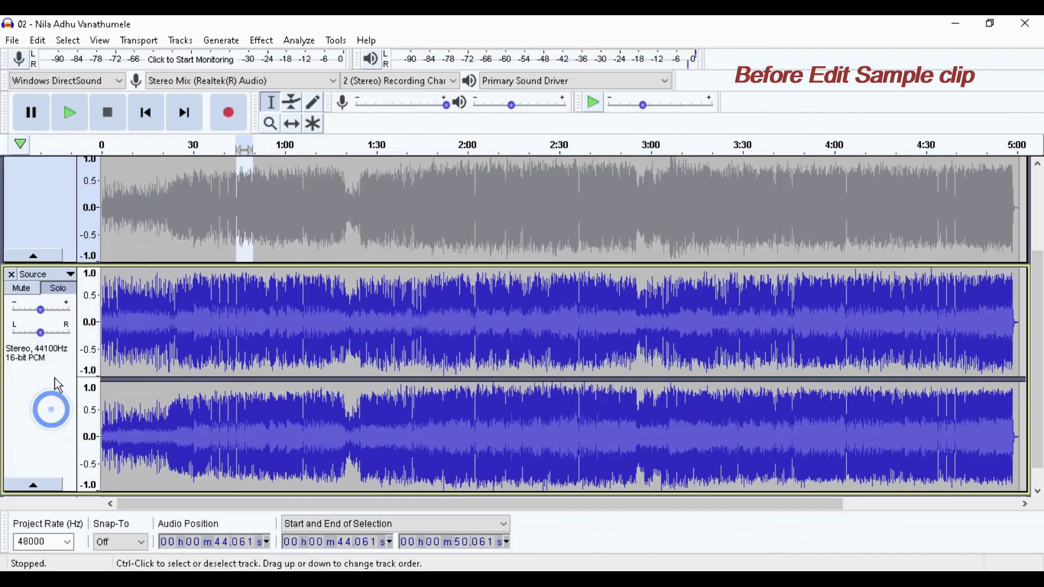
click(70, 114)
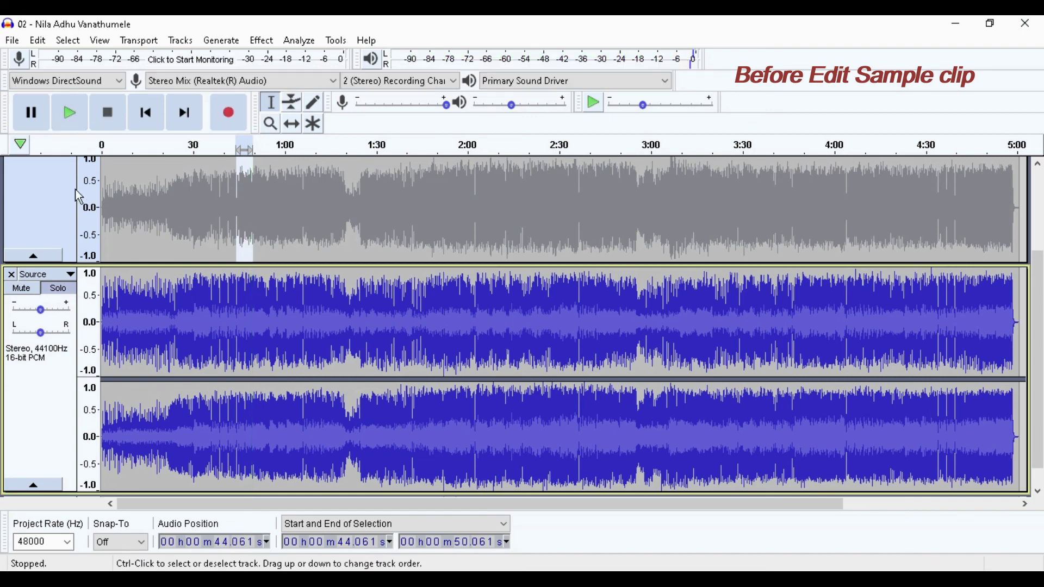
scroll(79, 195, up, 3)
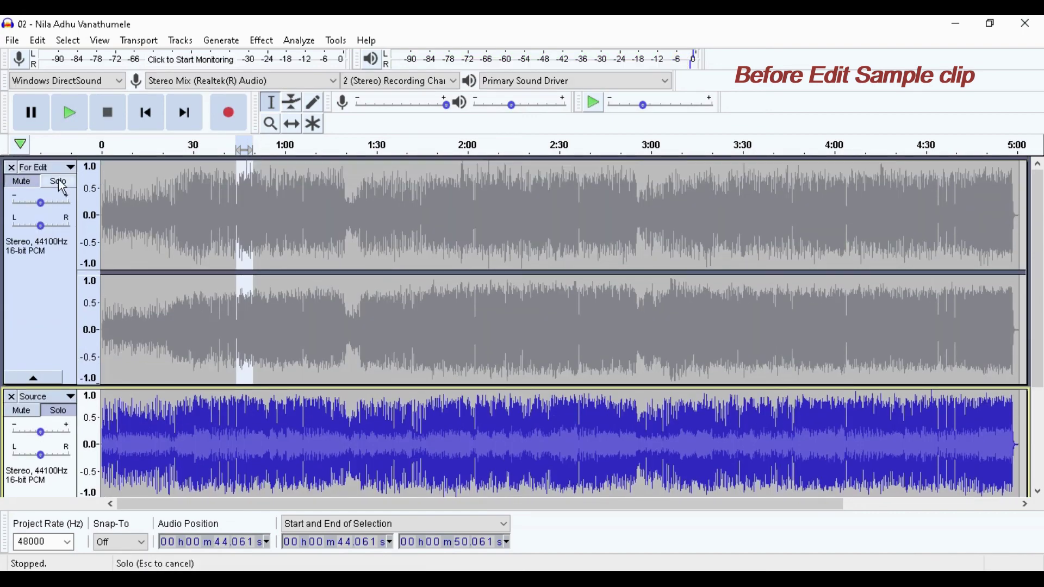
click(60, 182)
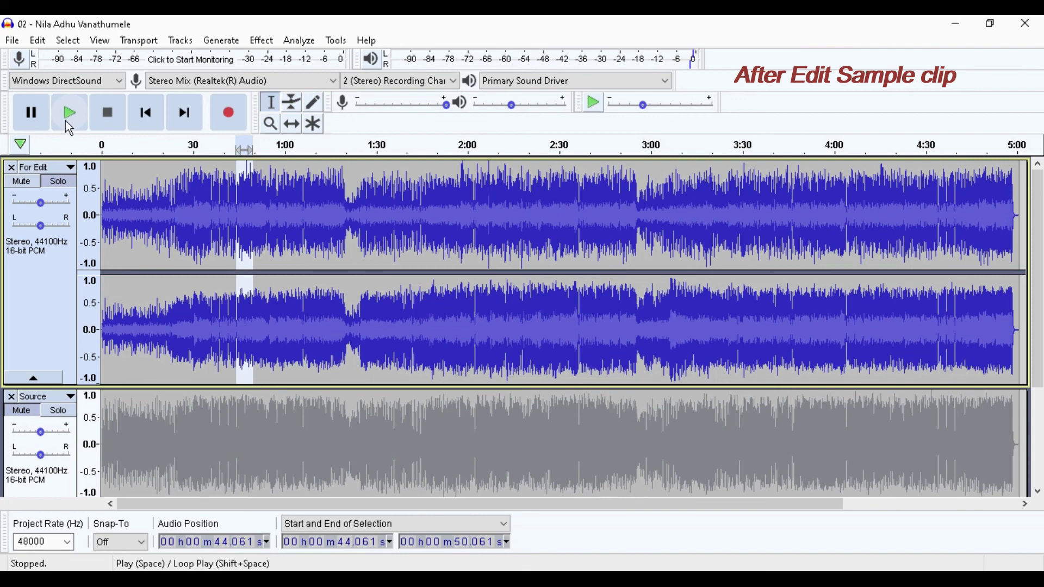
click(68, 123)
- Solo the Source track once more and replay the original version of the sample
scroll(69, 208, down, 3)
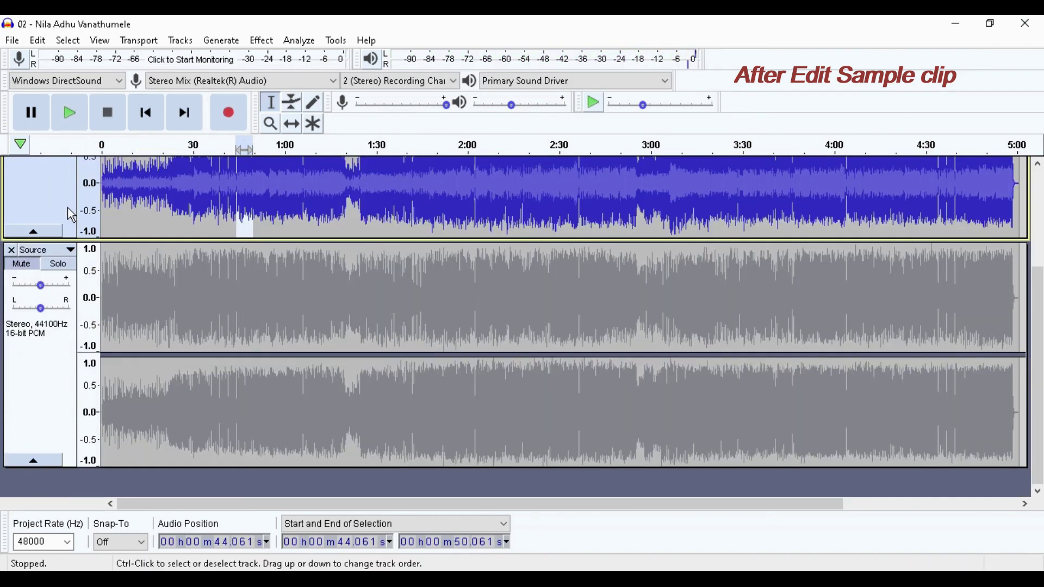
click(64, 257)
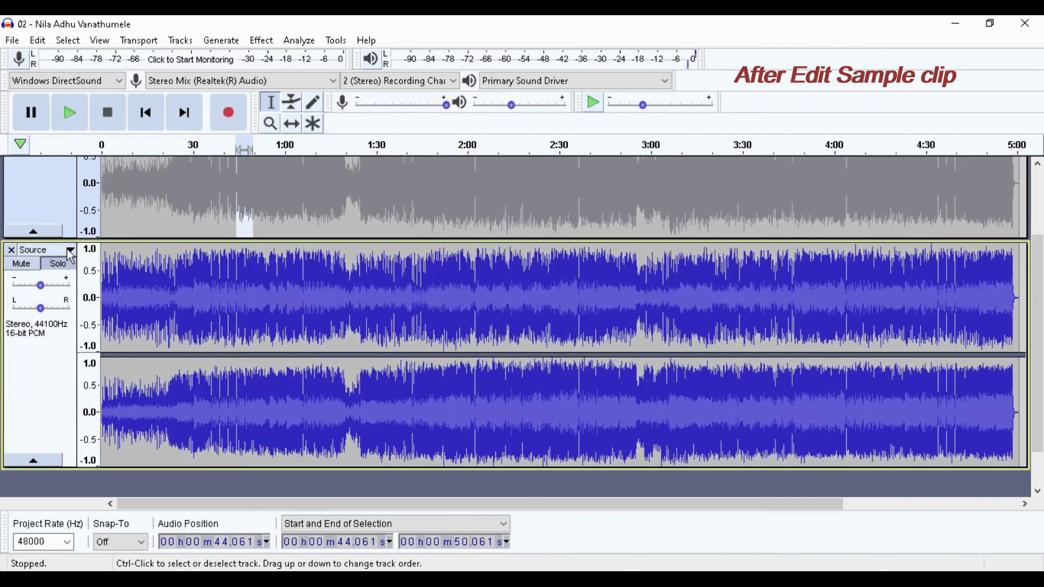
scroll(71, 174, up, 3)
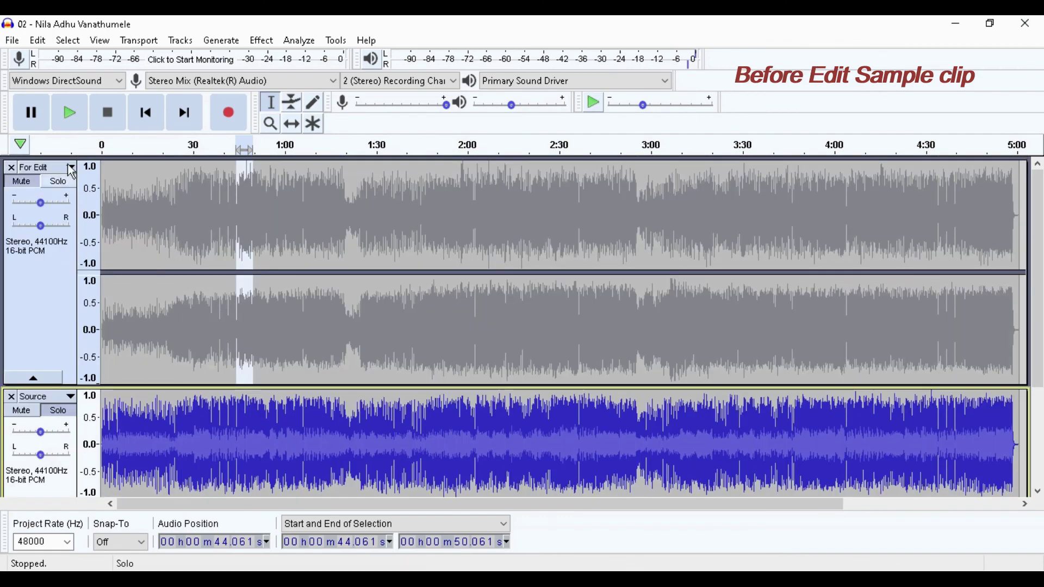
click(69, 119)
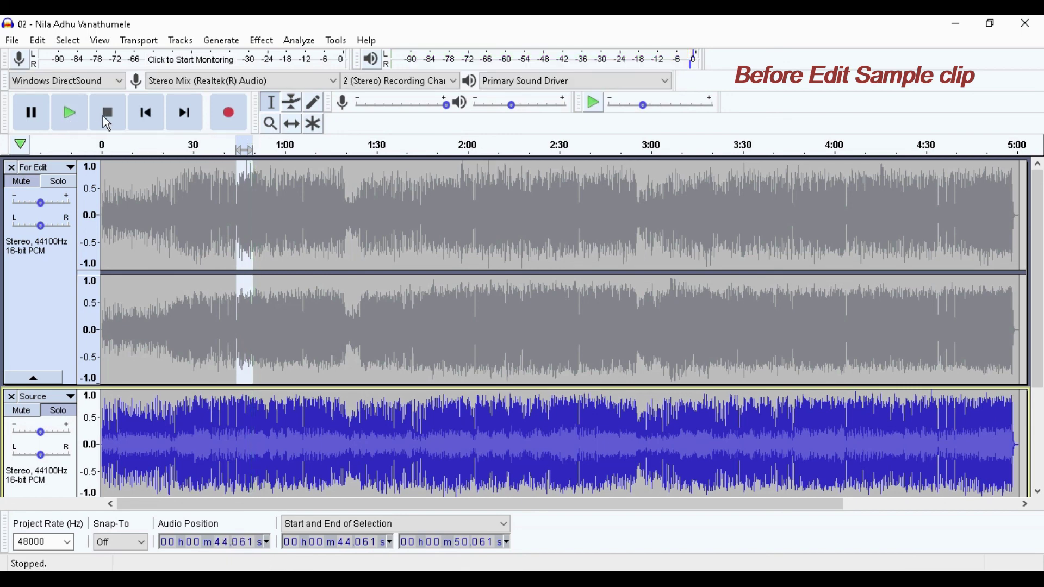
- Select the whole For Edit track, solo it, and remove the Source track from the project
click(66, 273)
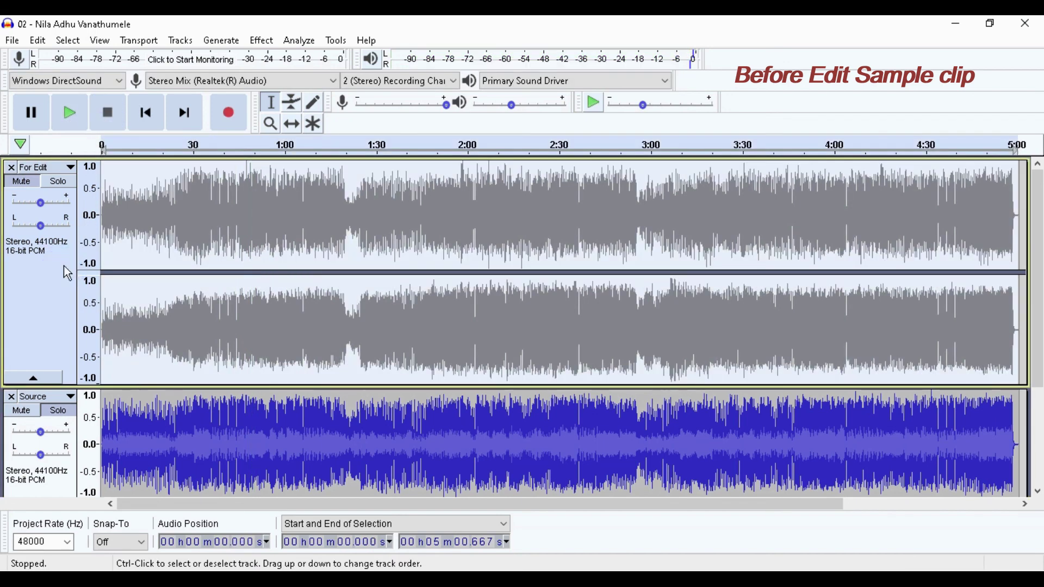
click(54, 167)
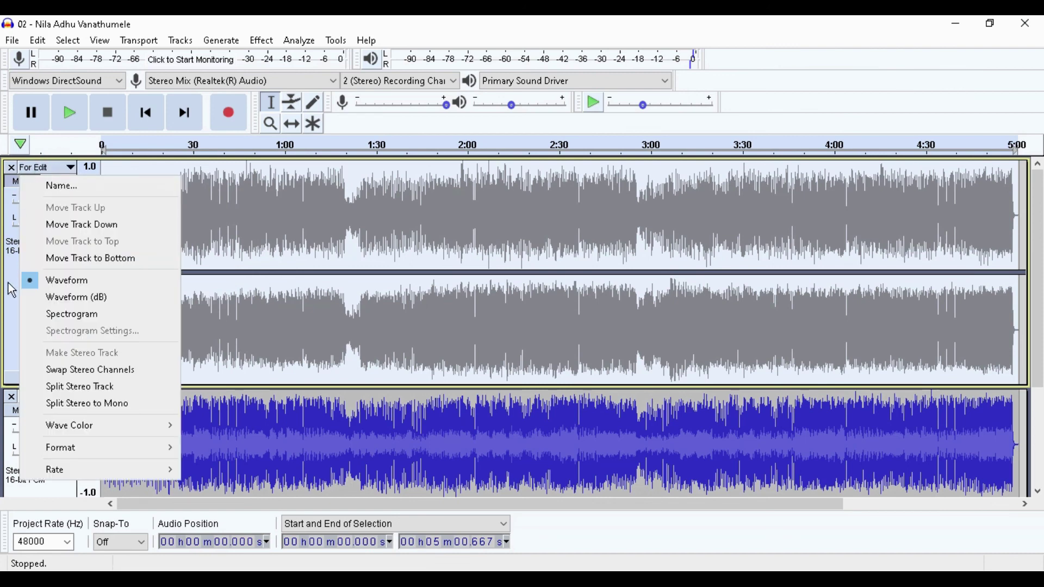
click(13, 288)
click(58, 181)
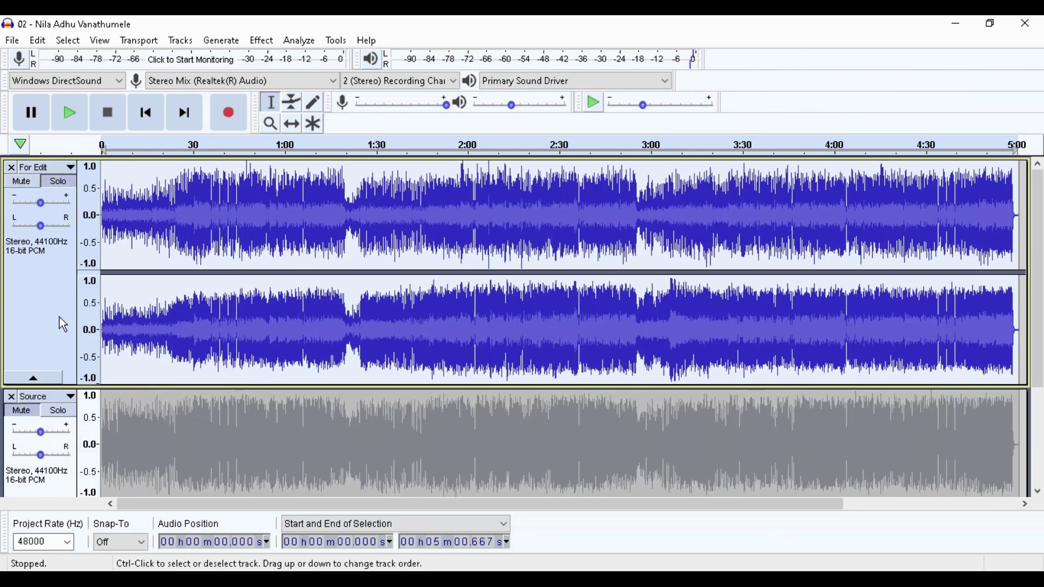
click(11, 398)
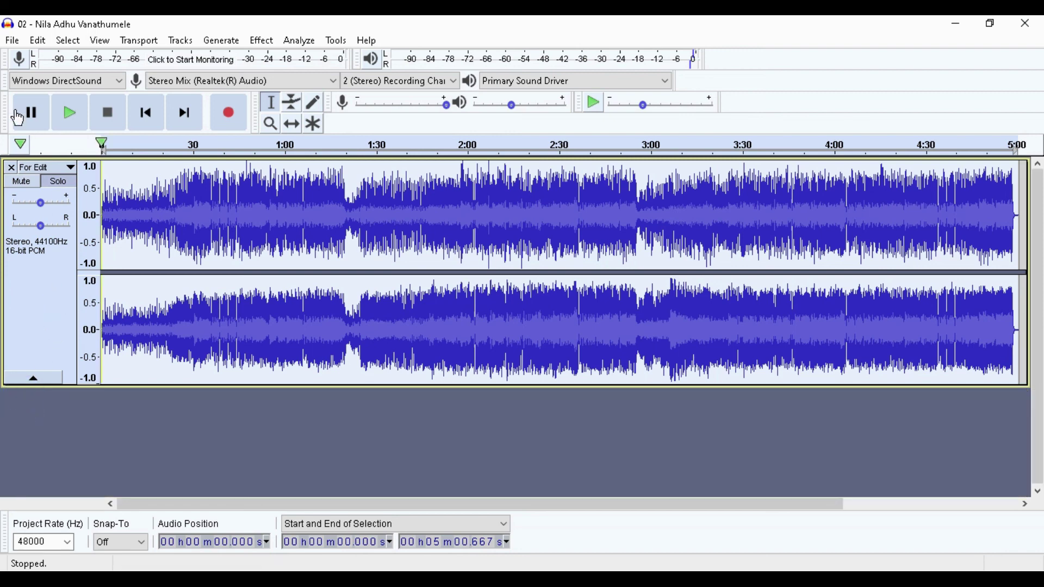
click(13, 41)
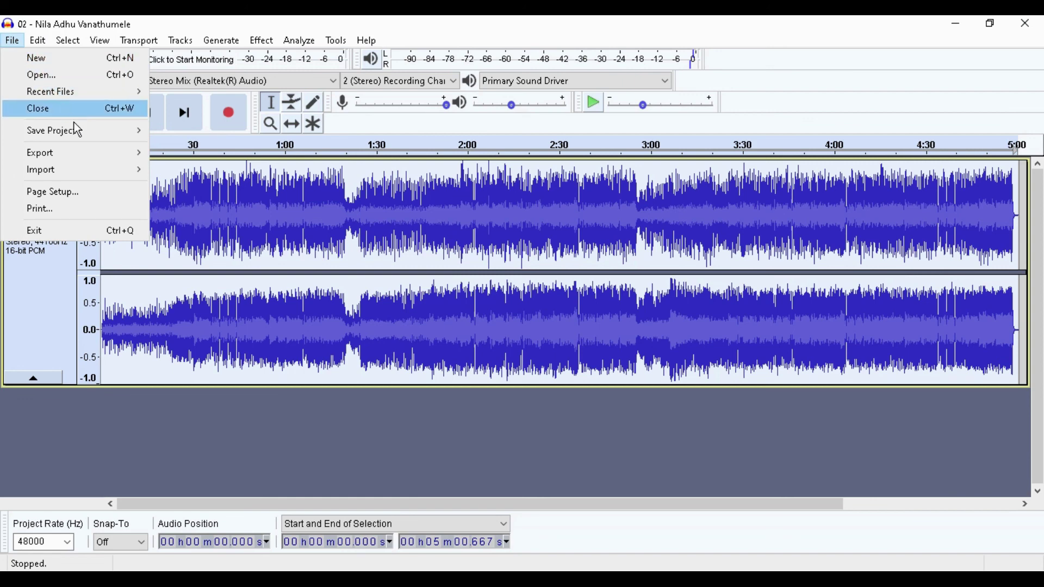
mouse_move(107, 158)
click(179, 174)
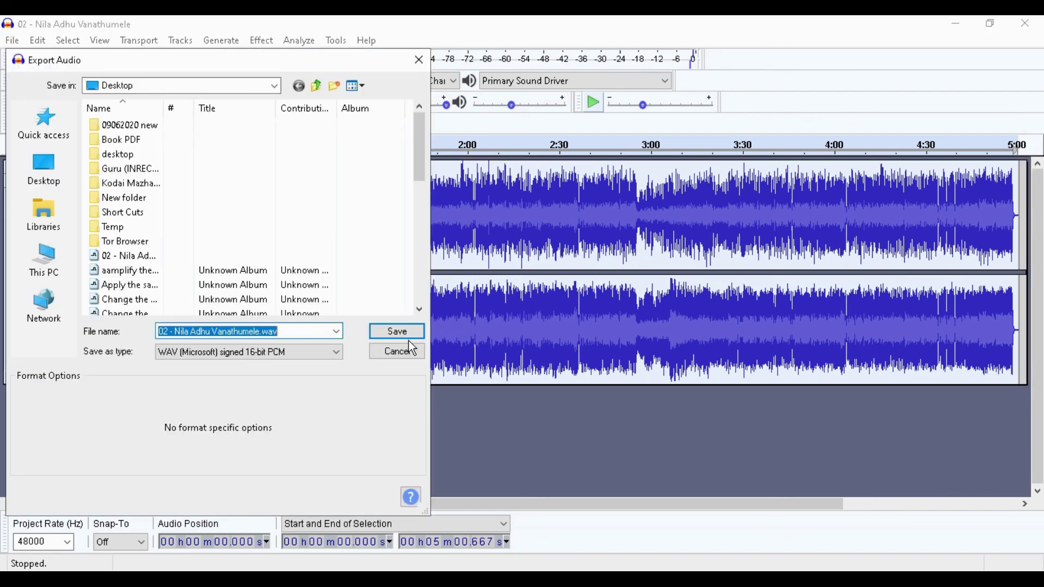
click(407, 350)
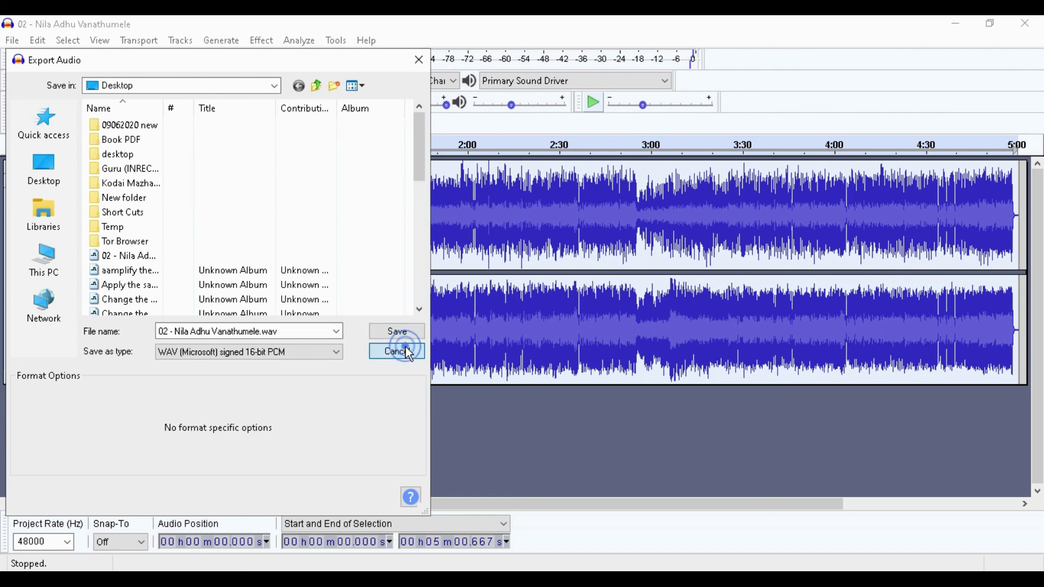